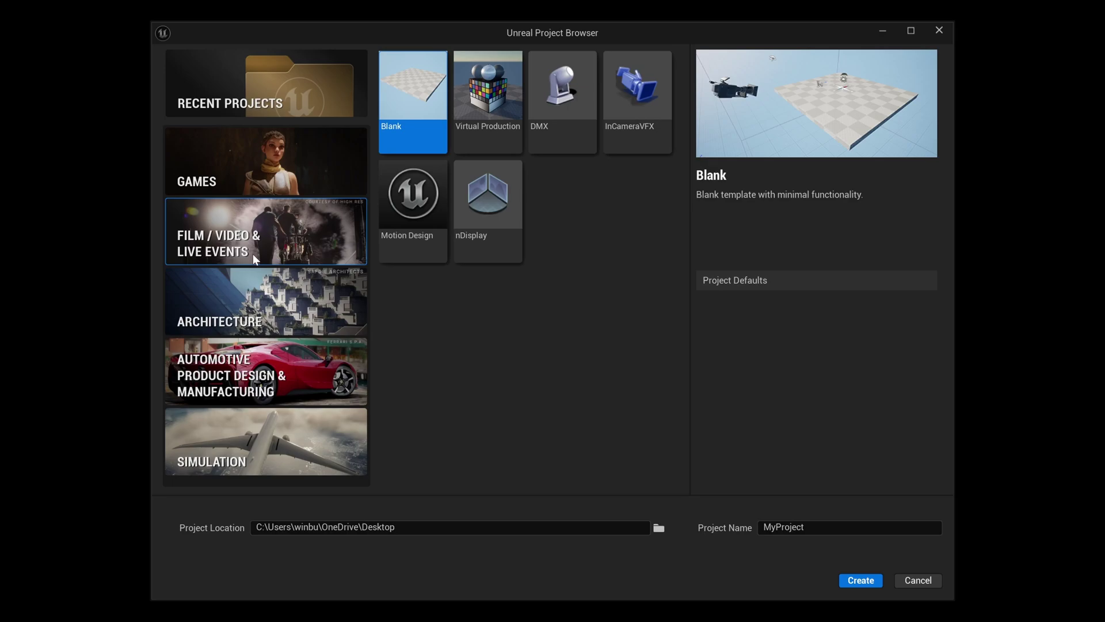
Step: Create the ParticlesTut project from the Motion Design template
{"action": "left_click", "coordinate": [420, 232]}
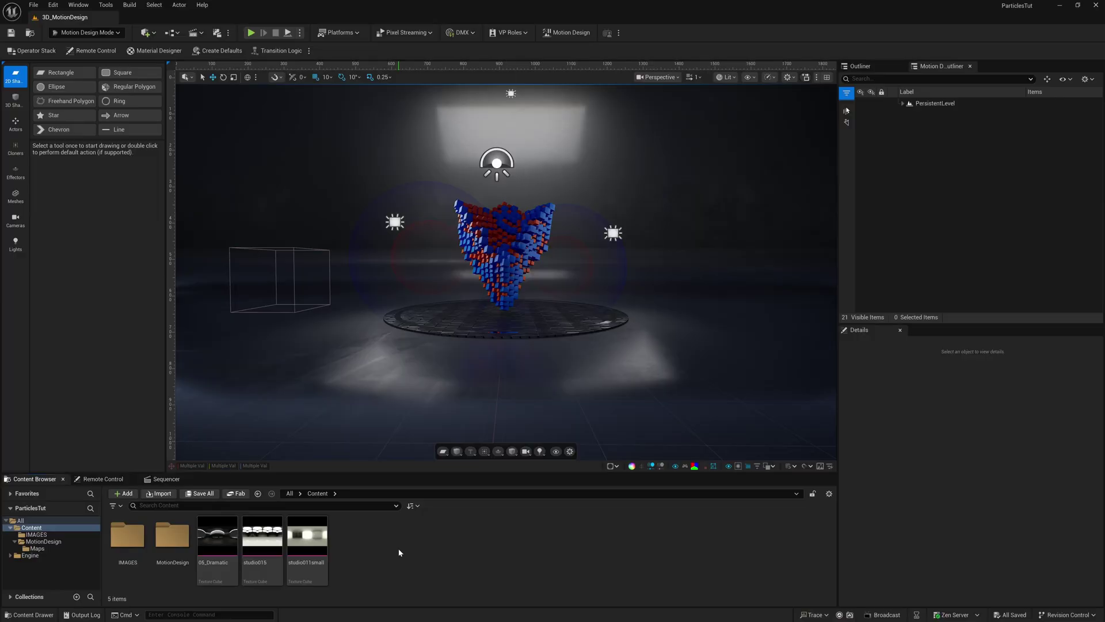
Step: Create a new level named Tutorial in Content, save it and open it
{"action": "right_click", "coordinate": [380, 549]}
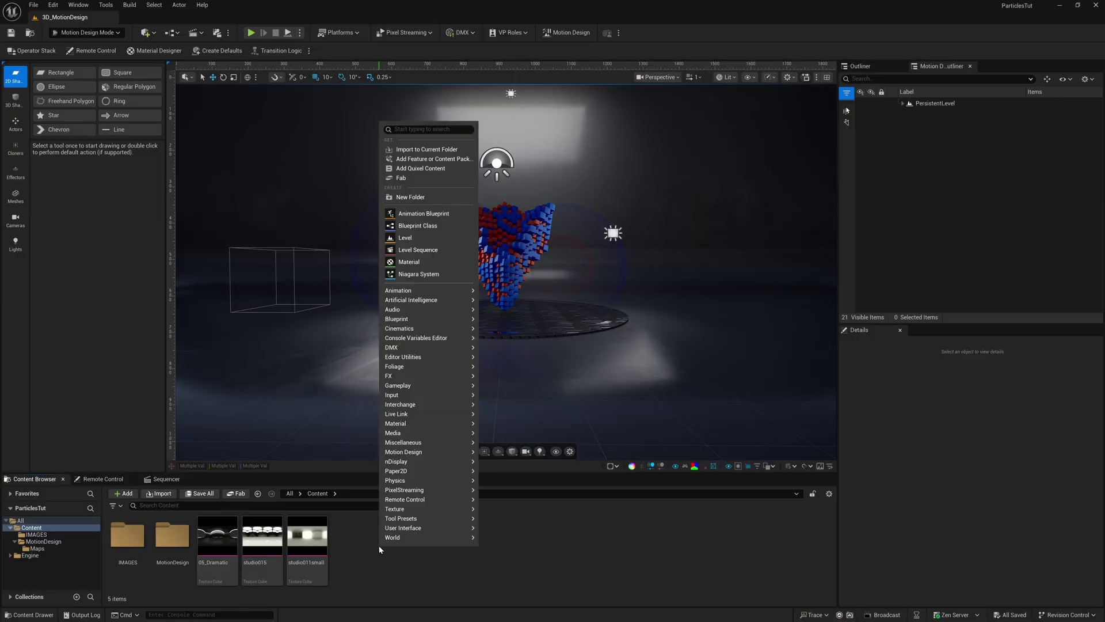
{"action": "left_click", "coordinate": [413, 242]}
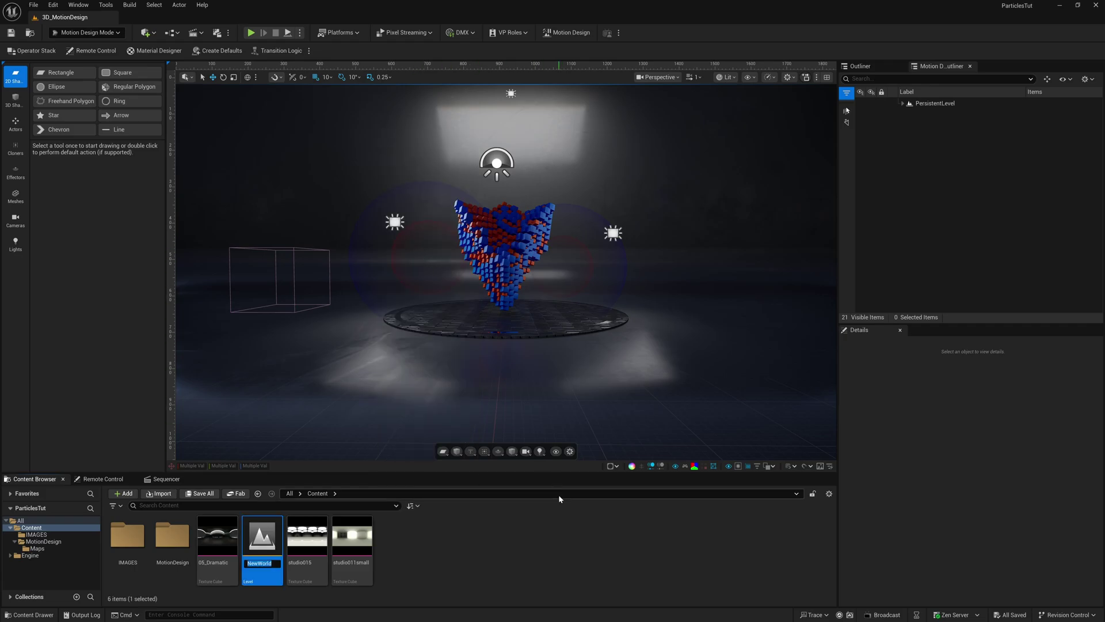
{"action": "type", "text": "Tutorial"}
{"action": "key", "text": "Return"}
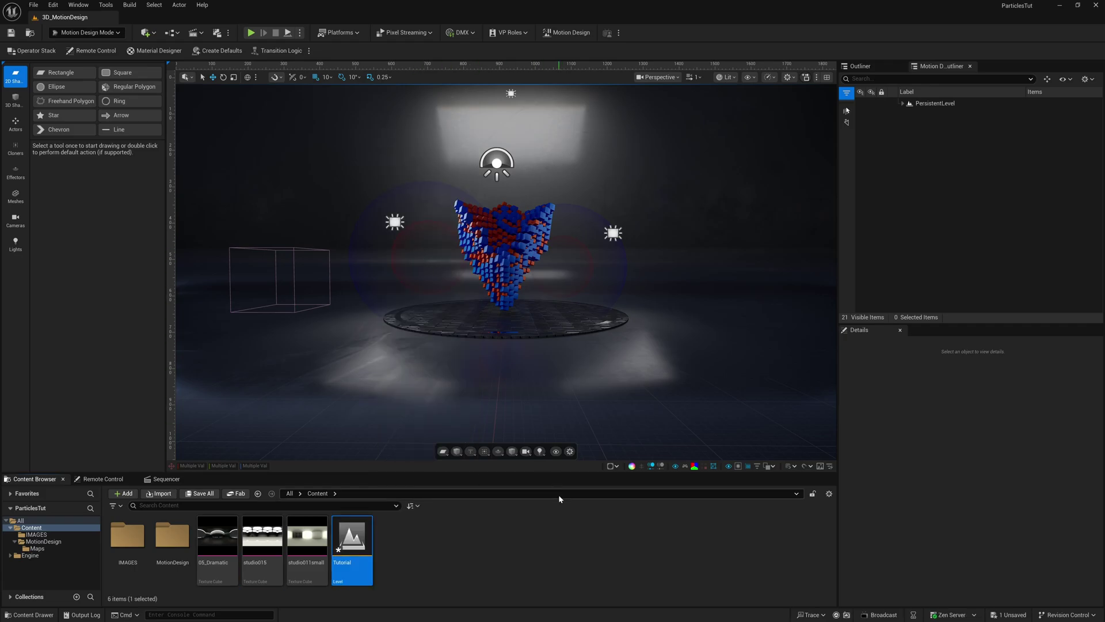
{"action": "double_click", "coordinate": [352, 538]}
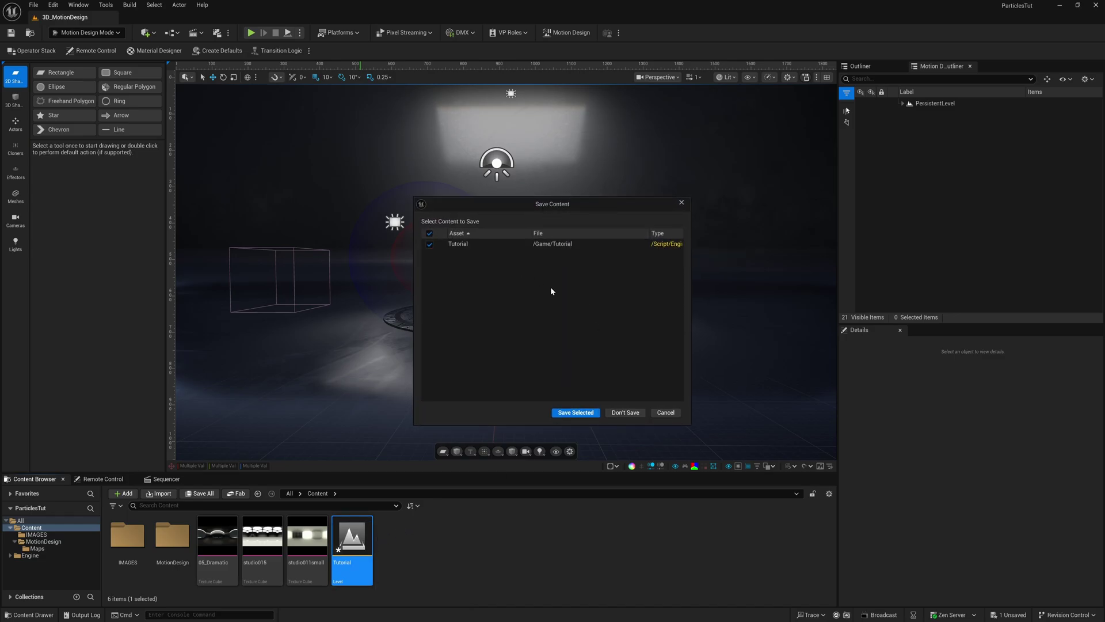
{"action": "left_click", "coordinate": [585, 413]}
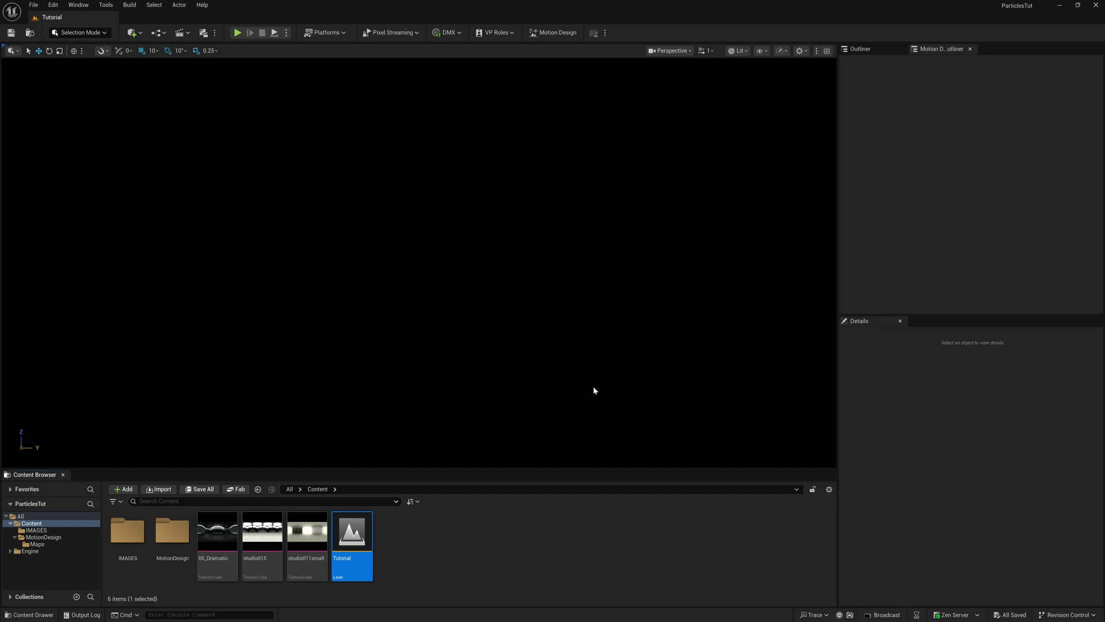
Step: Switch the editor to Motion Design mode and create a Motion Design scene for the level
{"action": "left_click", "coordinate": [106, 35]}
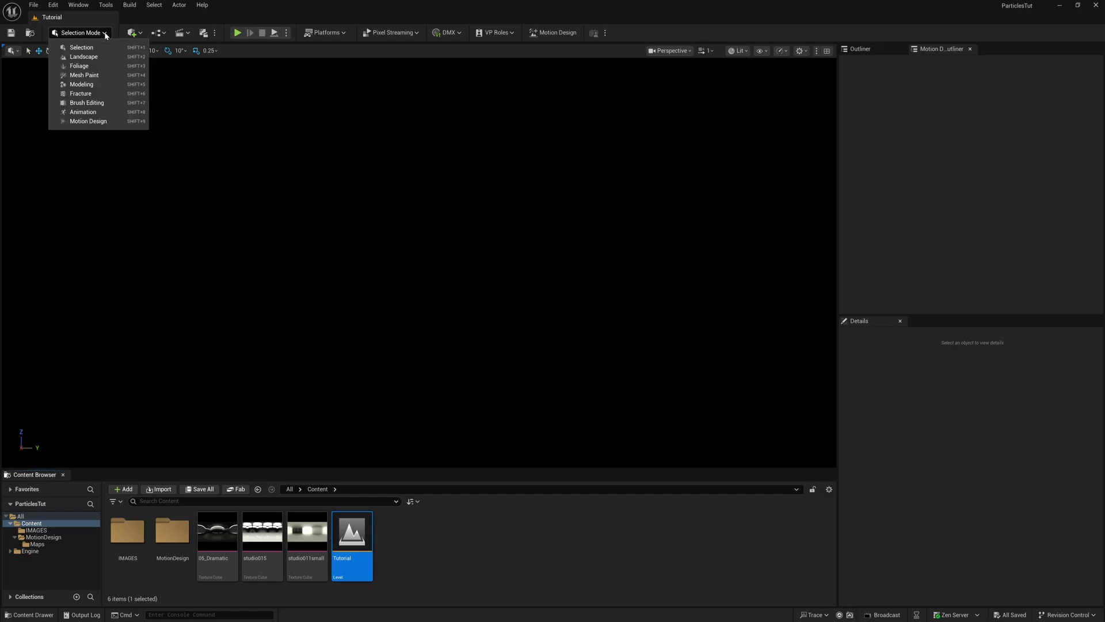
{"action": "left_click", "coordinate": [99, 122]}
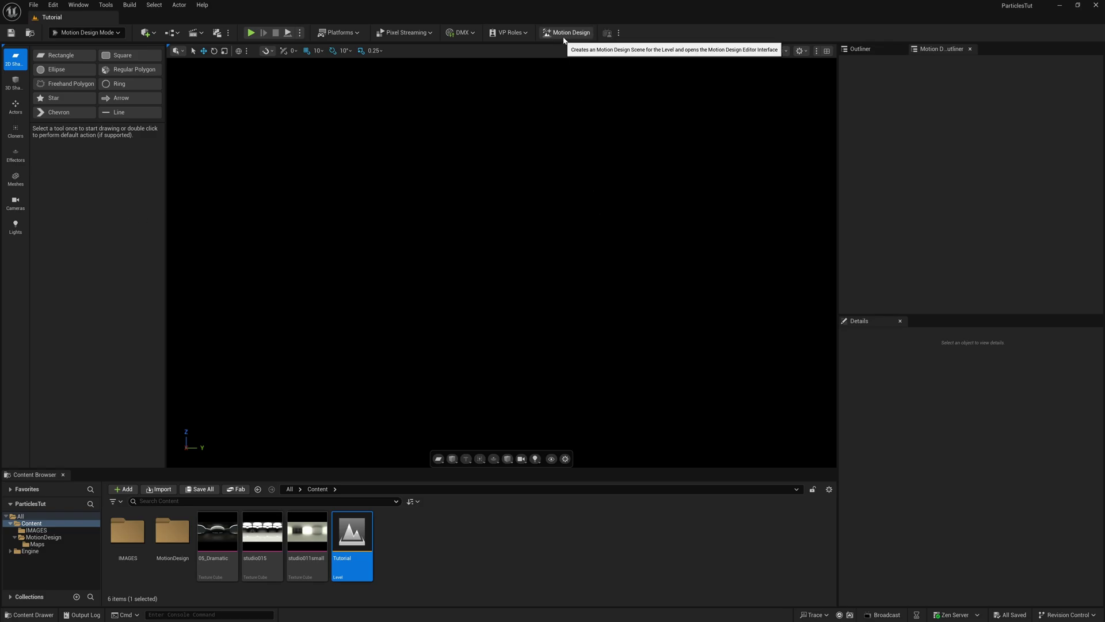
{"action": "left_click", "coordinate": [564, 36]}
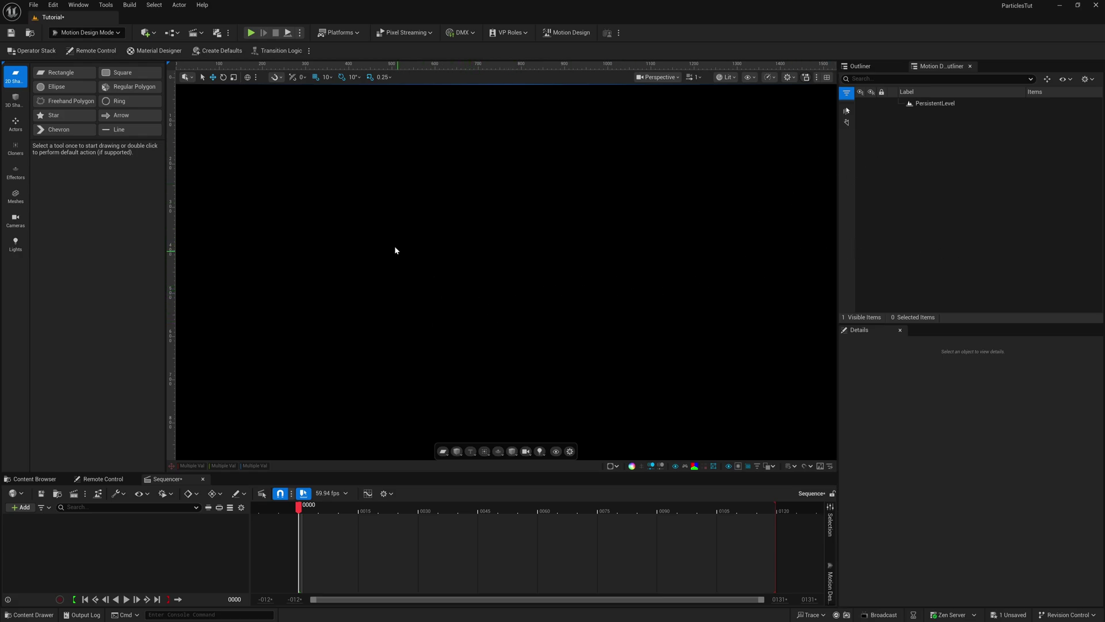
Step: Spawn the default scene actors and expand PersistentLevel and Default Scene in the Outliner
{"action": "left_click", "coordinate": [216, 57]}
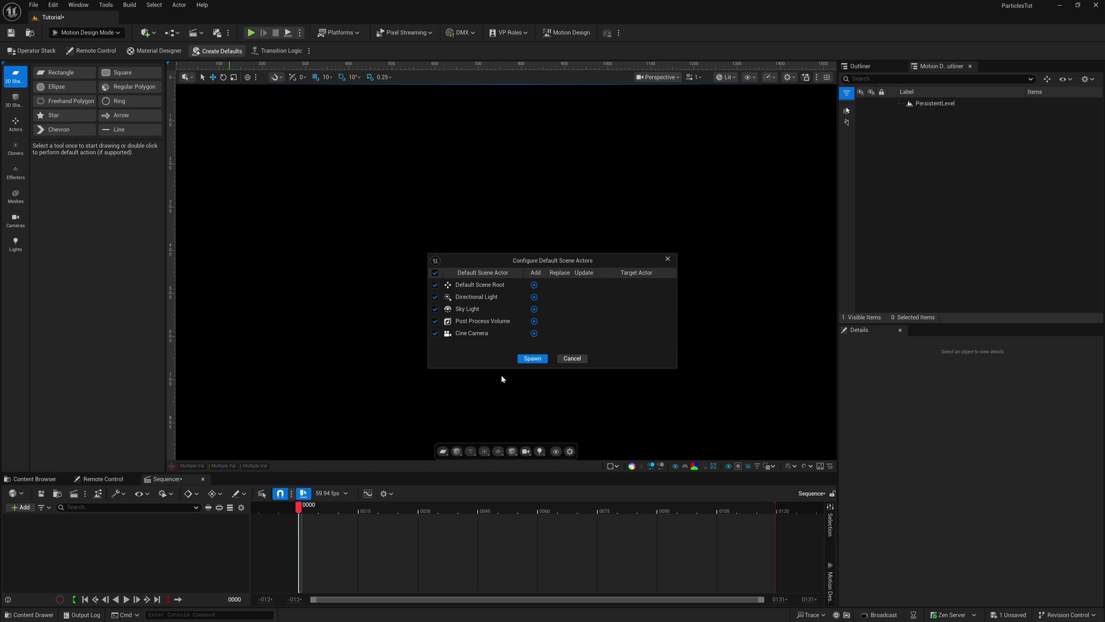
{"action": "left_click", "coordinate": [532, 358]}
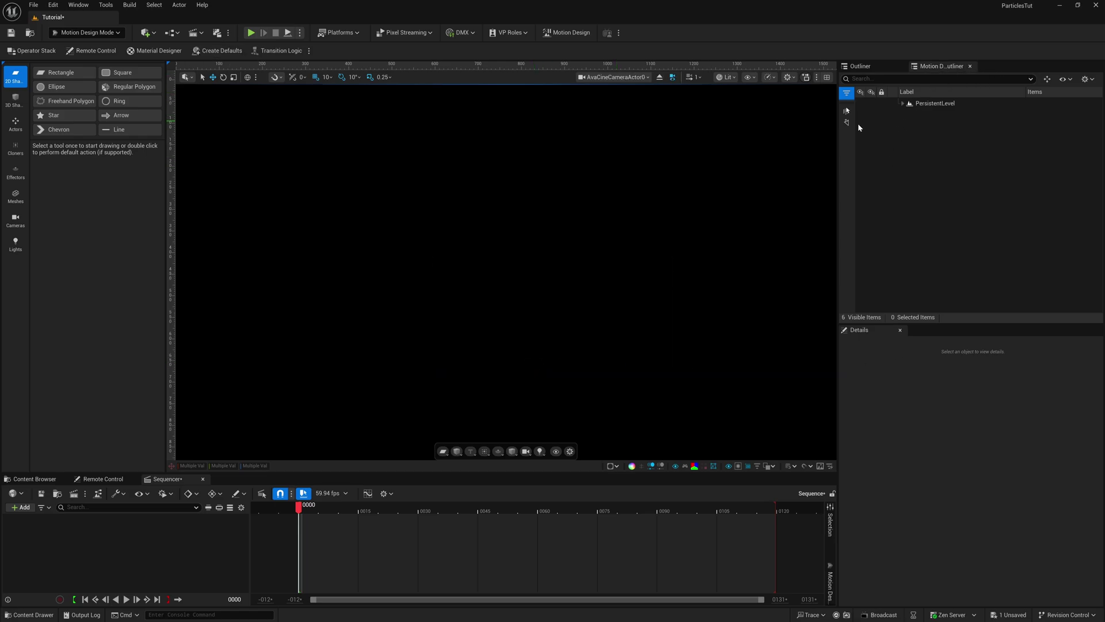
{"action": "left_click", "coordinate": [903, 103]}
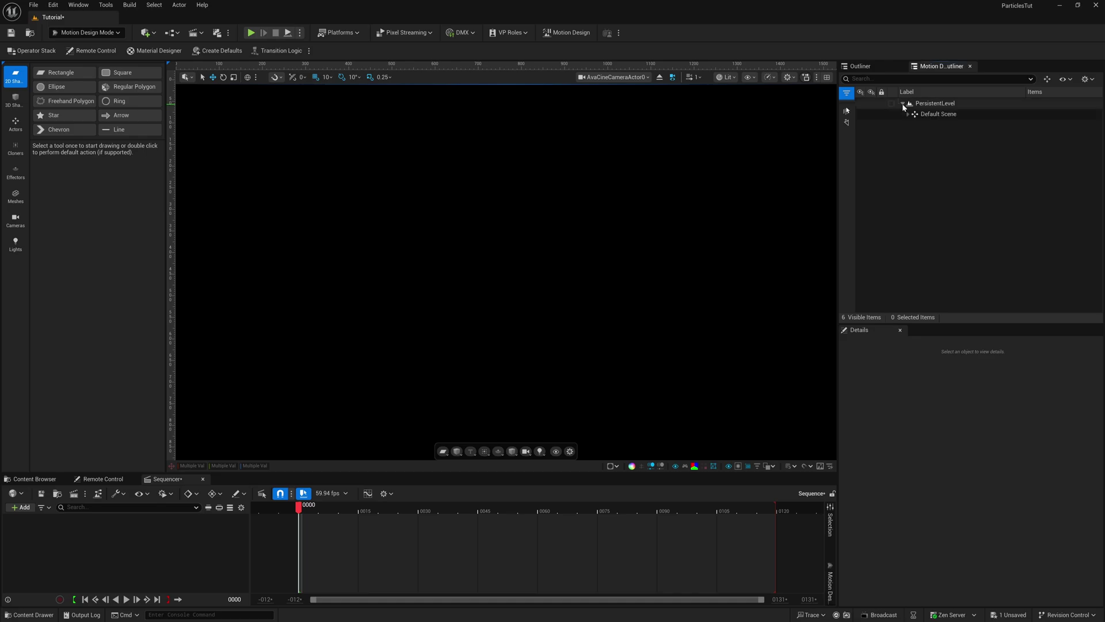
{"action": "left_click", "coordinate": [908, 114]}
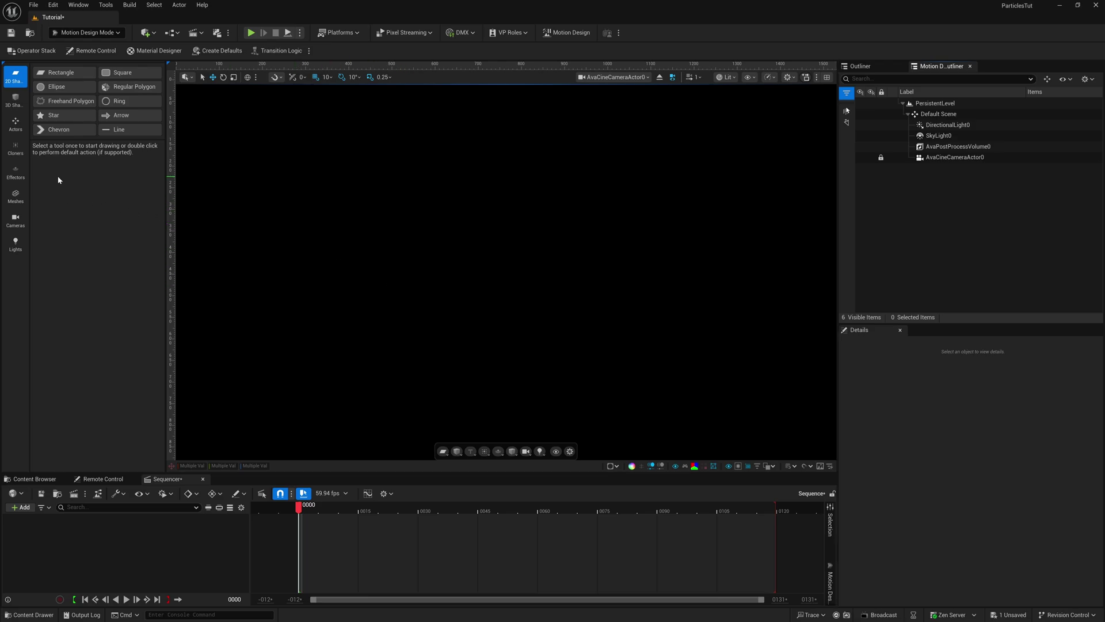
Step: Add a Rectangle and stretch it to the screen at 1000 × 562.5
{"action": "double_click", "coordinate": [70, 76]}
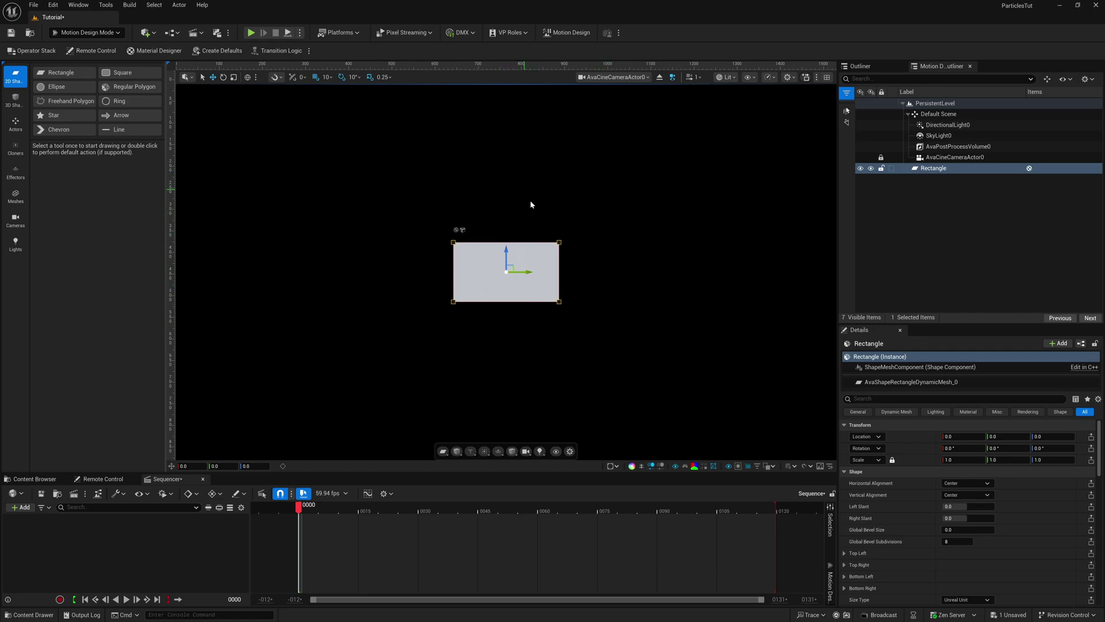
{"action": "left_click", "coordinate": [643, 467]}
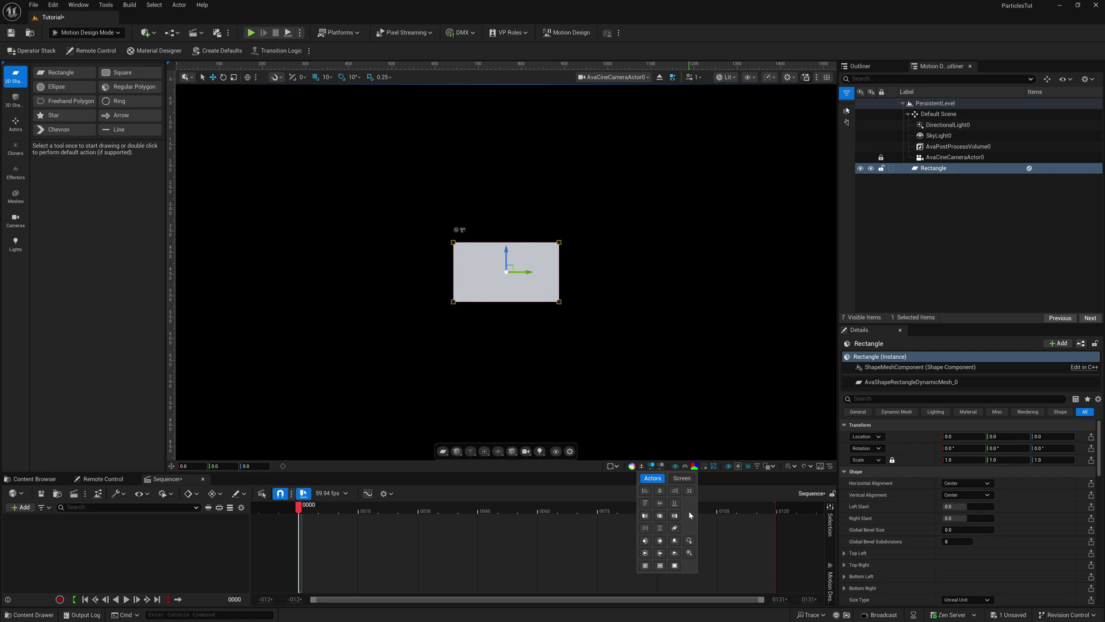
{"action": "left_click", "coordinate": [683, 478]}
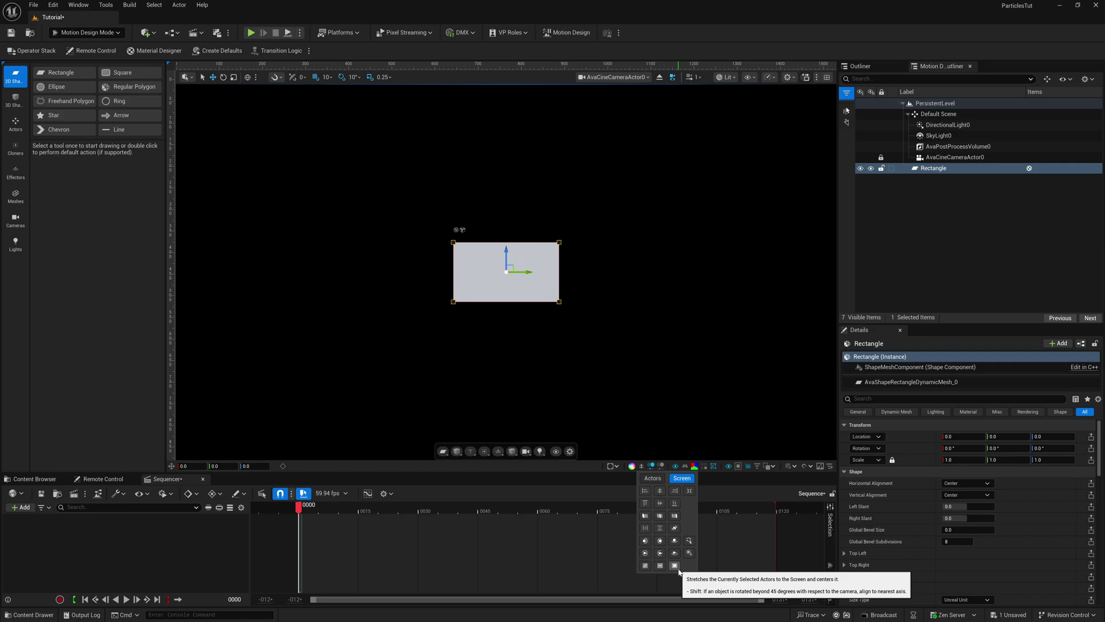
{"action": "left_click", "coordinate": [677, 567]}
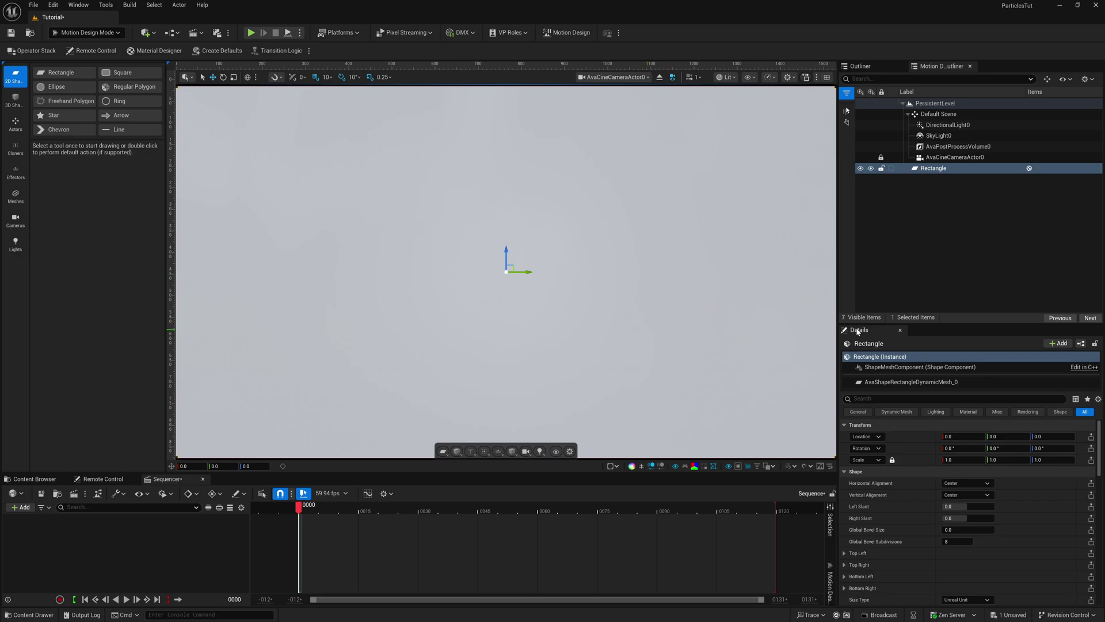
{"action": "left_click_drag", "start_coordinate": [917, 324], "coordinate": [915, 259]}
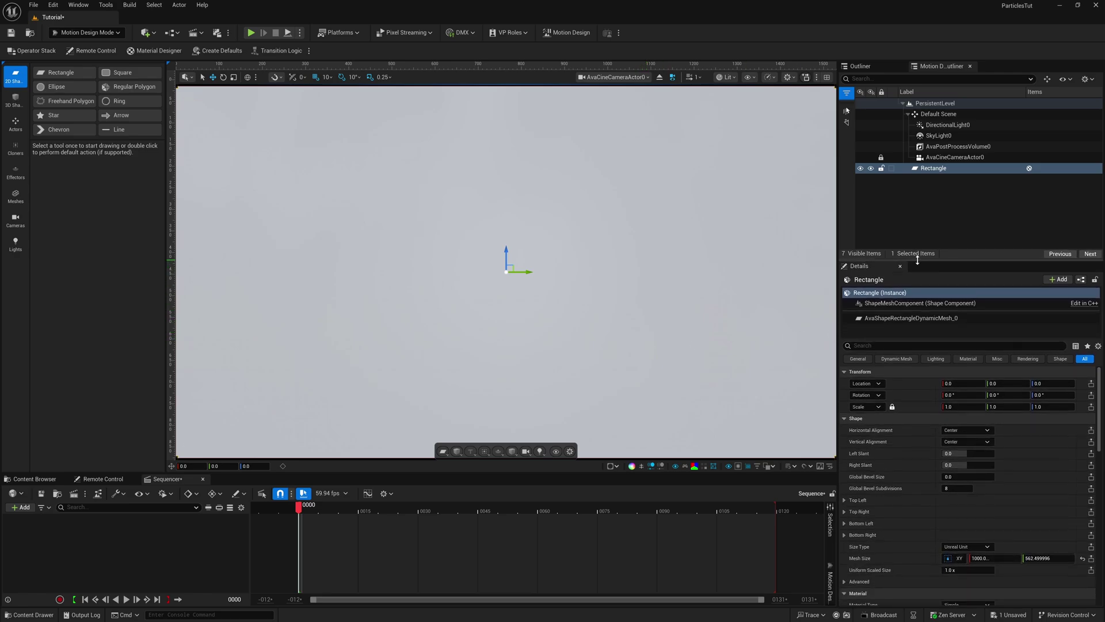
Step: Give the Rectangle a solid orange (FF9200) primary colour
{"action": "left_click", "coordinate": [934, 170]}
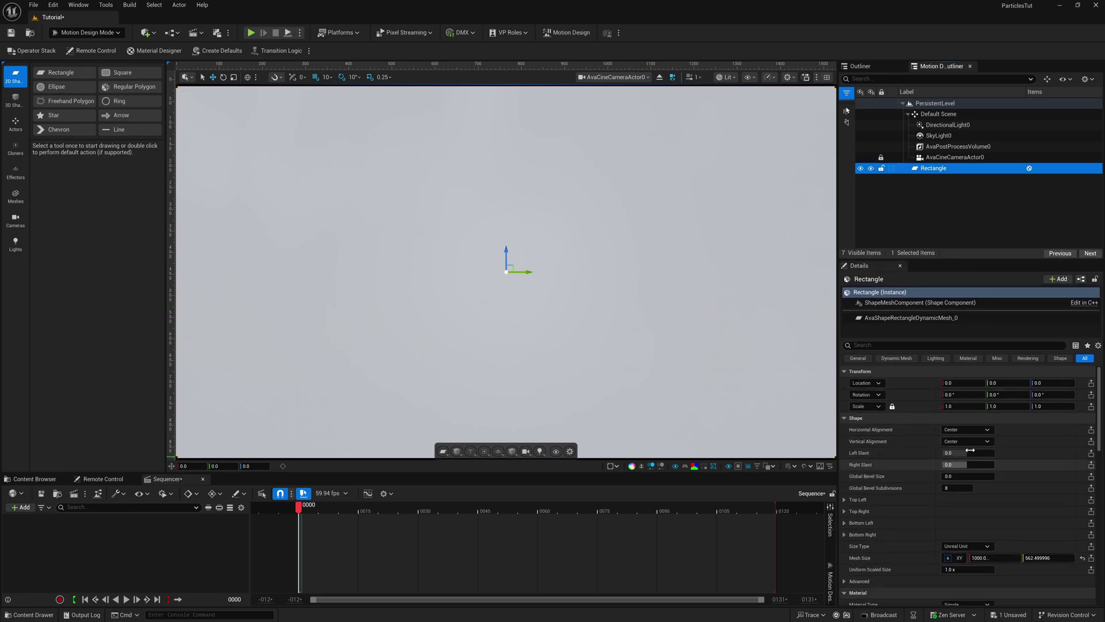
{"action": "left_click_drag", "start_coordinate": [1100, 403], "coordinate": [1100, 455]}
{"action": "scroll", "coordinate": [971, 487], "scroll_direction": "down", "scroll_amount": 1}
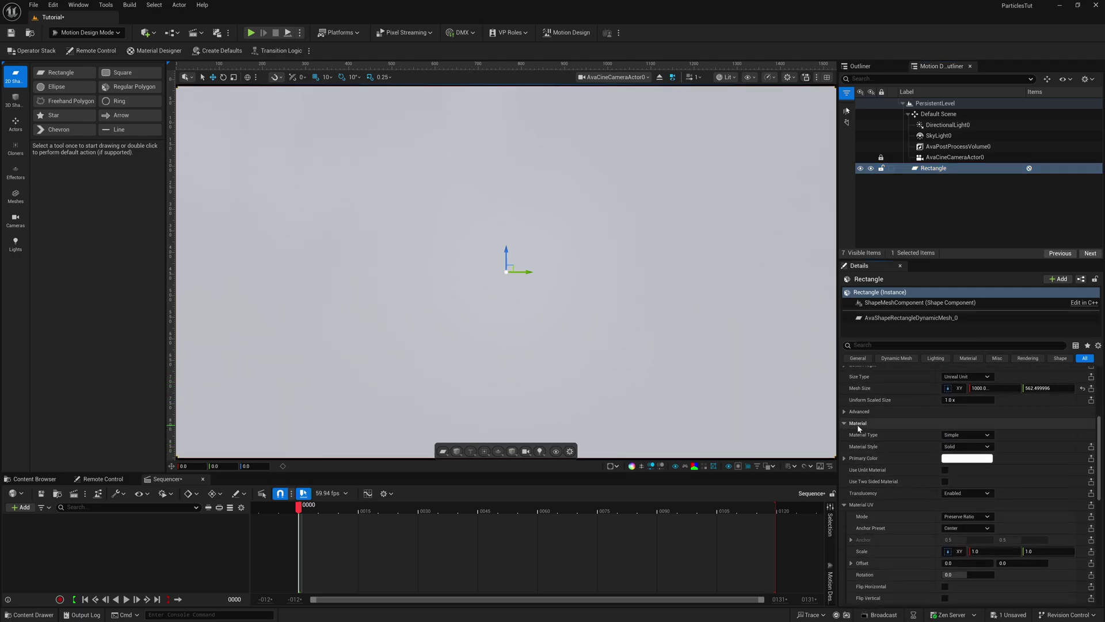
{"action": "left_click", "coordinate": [950, 459]}
{"action": "left_click_drag", "start_coordinate": [832, 460], "coordinate": [852, 450]}
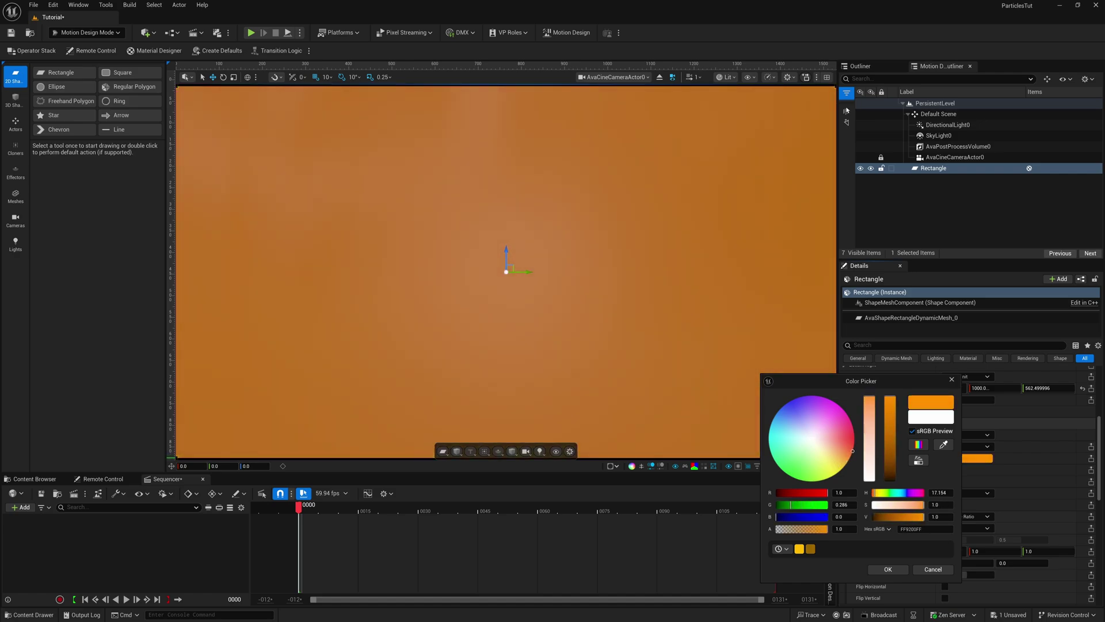
{"action": "left_click", "coordinate": [891, 567]}
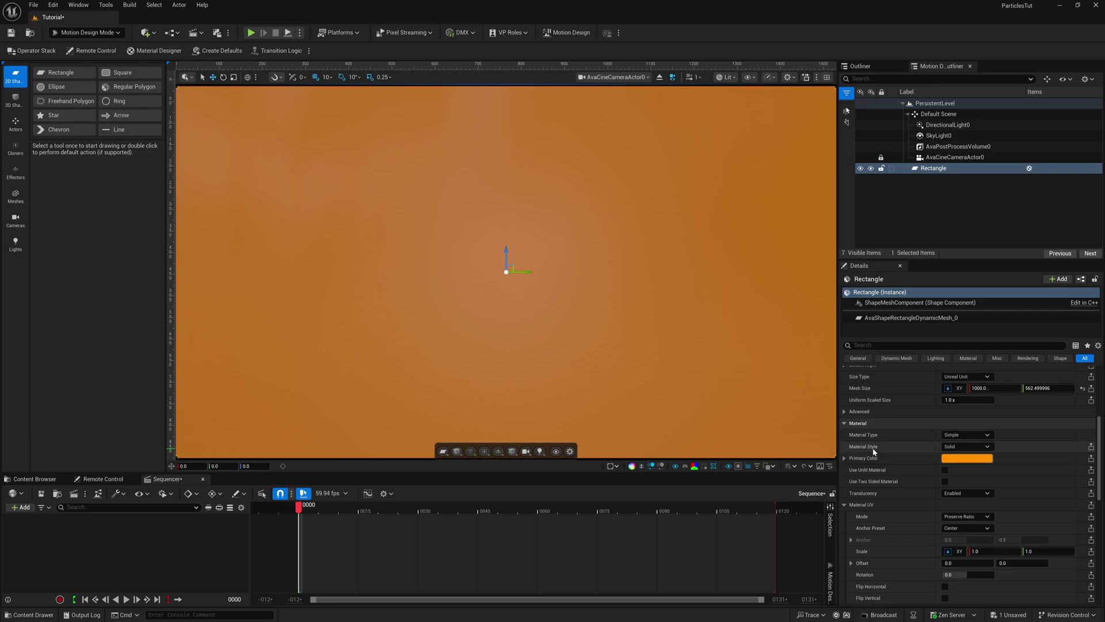
{"action": "left_click", "coordinate": [978, 447]}
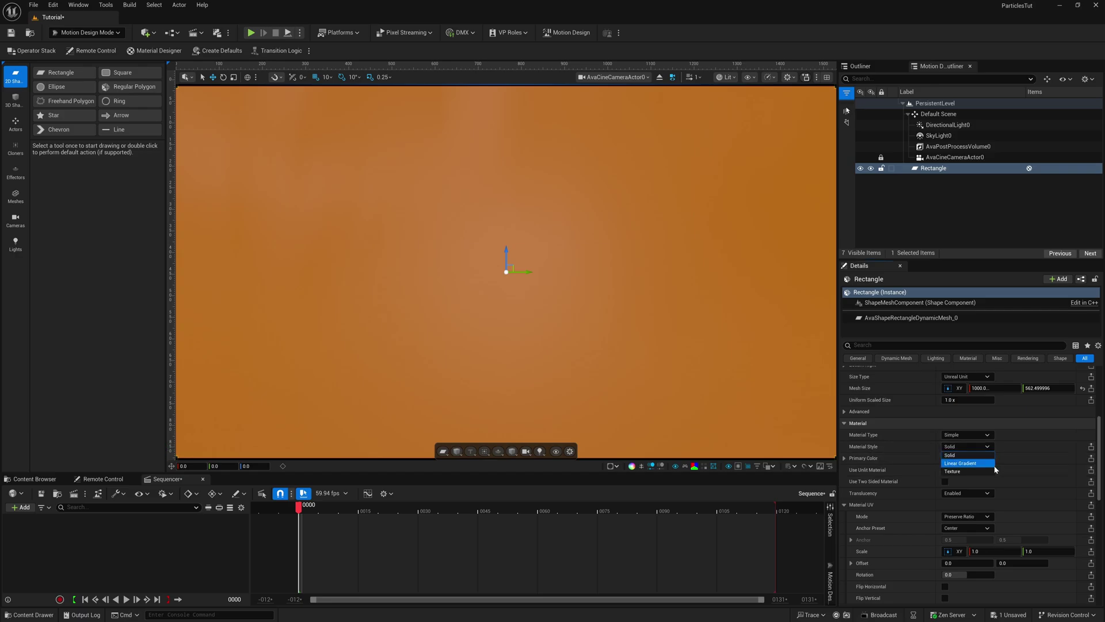
{"action": "left_click", "coordinate": [695, 331]}
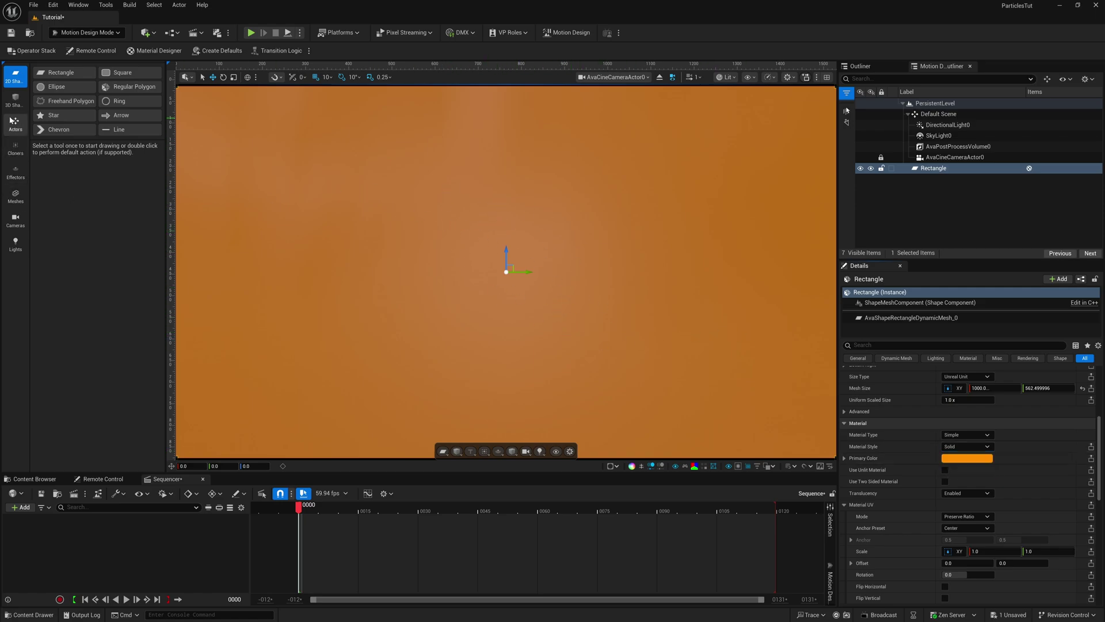
Step: Add a SphereRandom cloner, then move the Rectangle to X 1315 and scale it to 4.11
{"action": "left_click", "coordinate": [21, 154]}
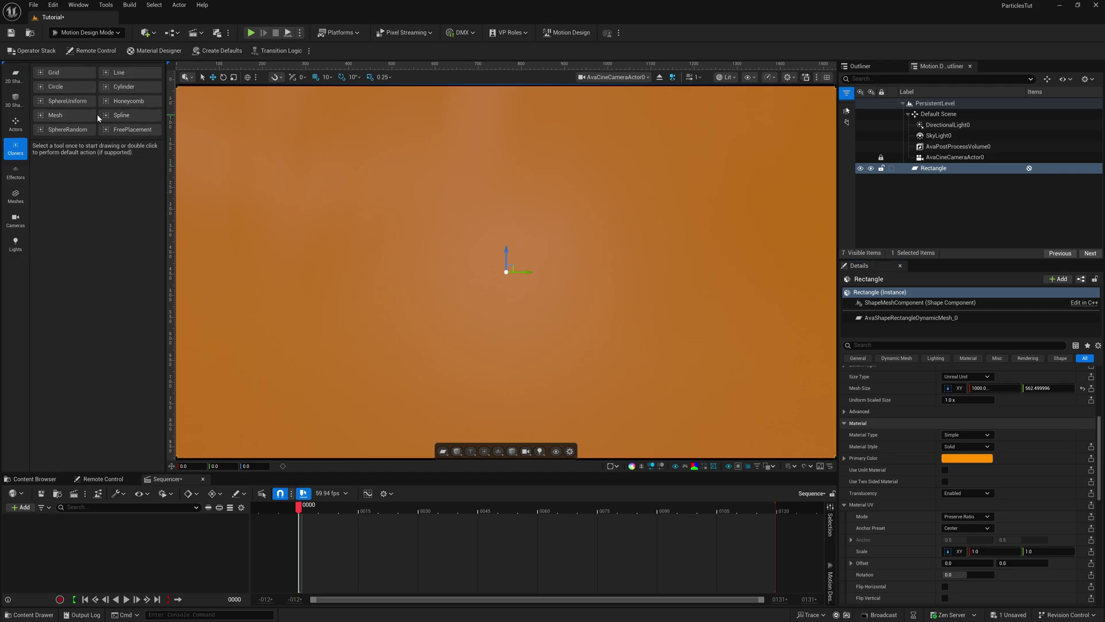
{"action": "left_click", "coordinate": [72, 130]}
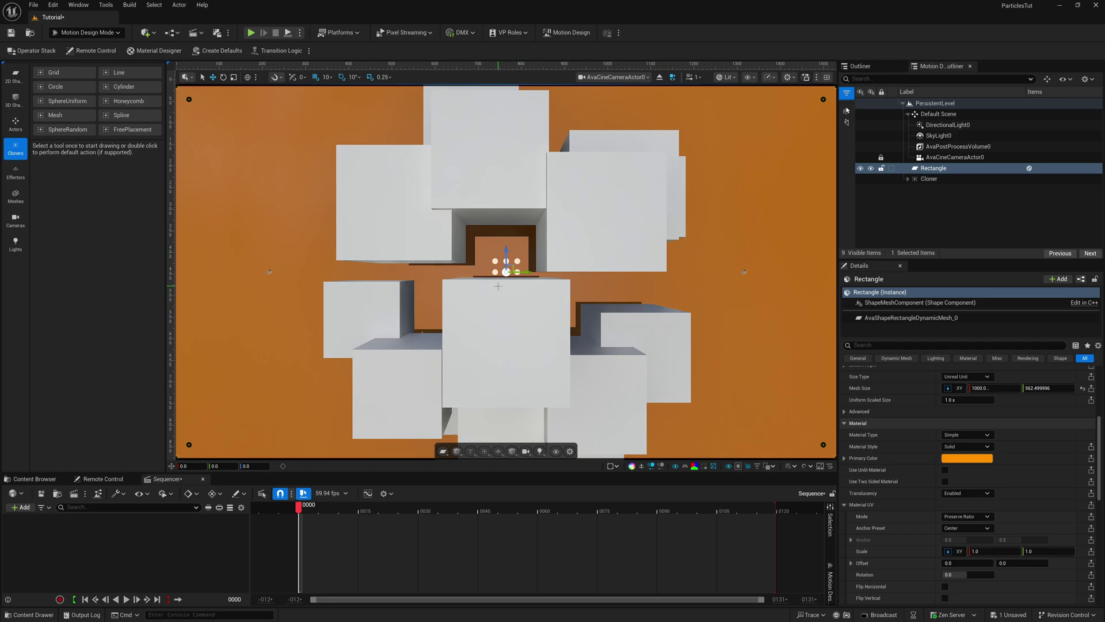
{"action": "left_click", "coordinate": [928, 169]}
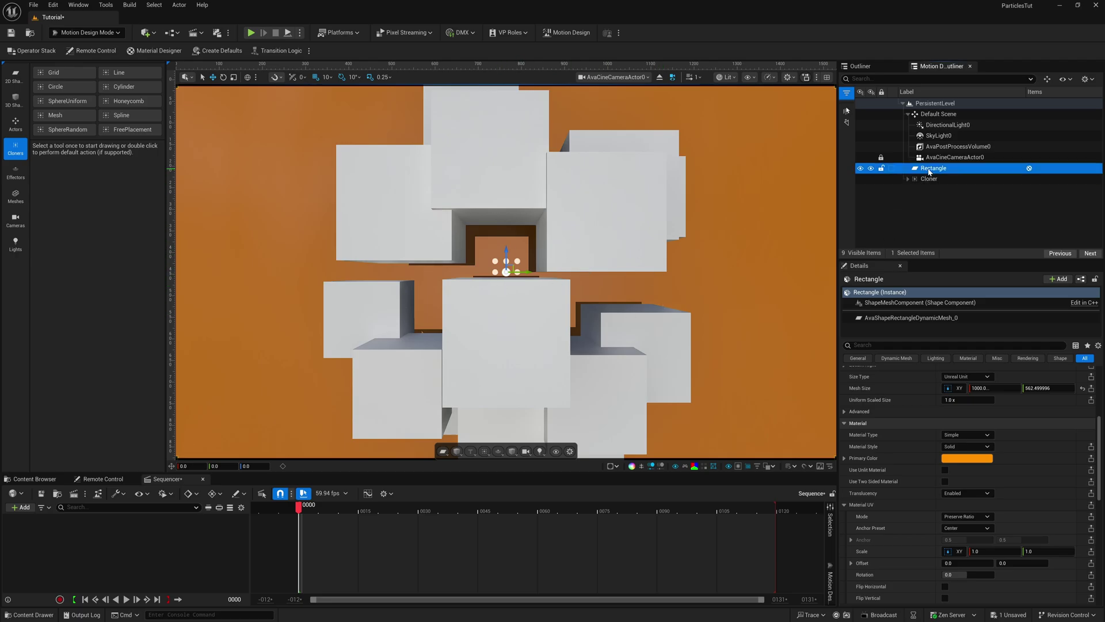
{"action": "scroll", "coordinate": [950, 492], "scroll_direction": "up", "scroll_amount": 5}
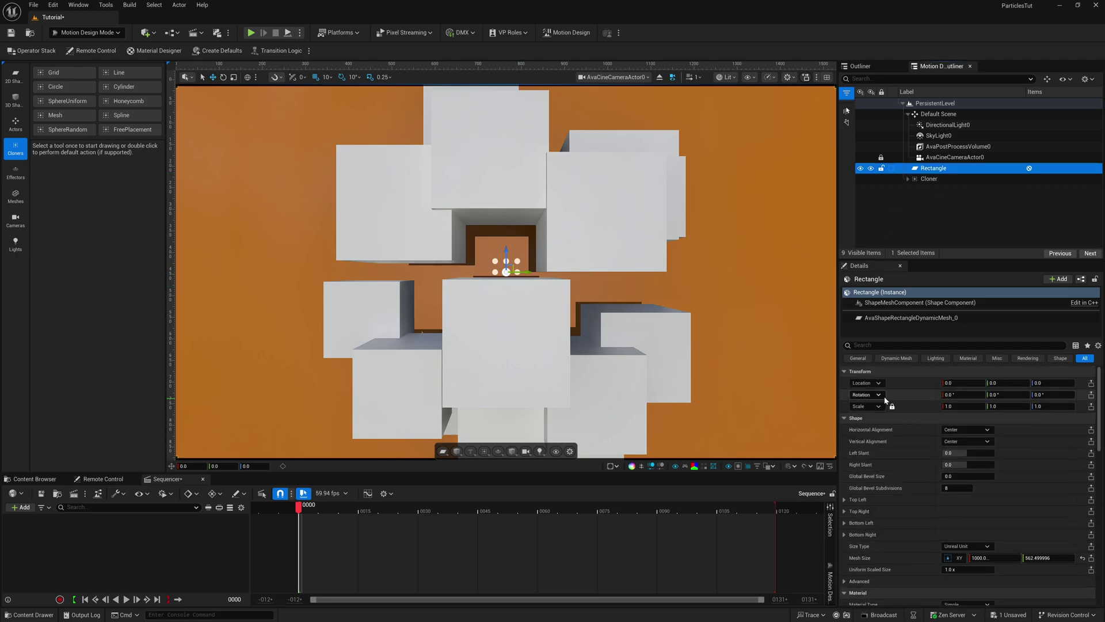
{"action": "mouse_move", "coordinate": [971, 384]}
{"action": "left_mouse_down"}
{"action": "mouse_move", "coordinate": [1036, 384]}
{"action": "mouse_move", "coordinate": [958, 384]}
{"action": "left_mouse_up"}
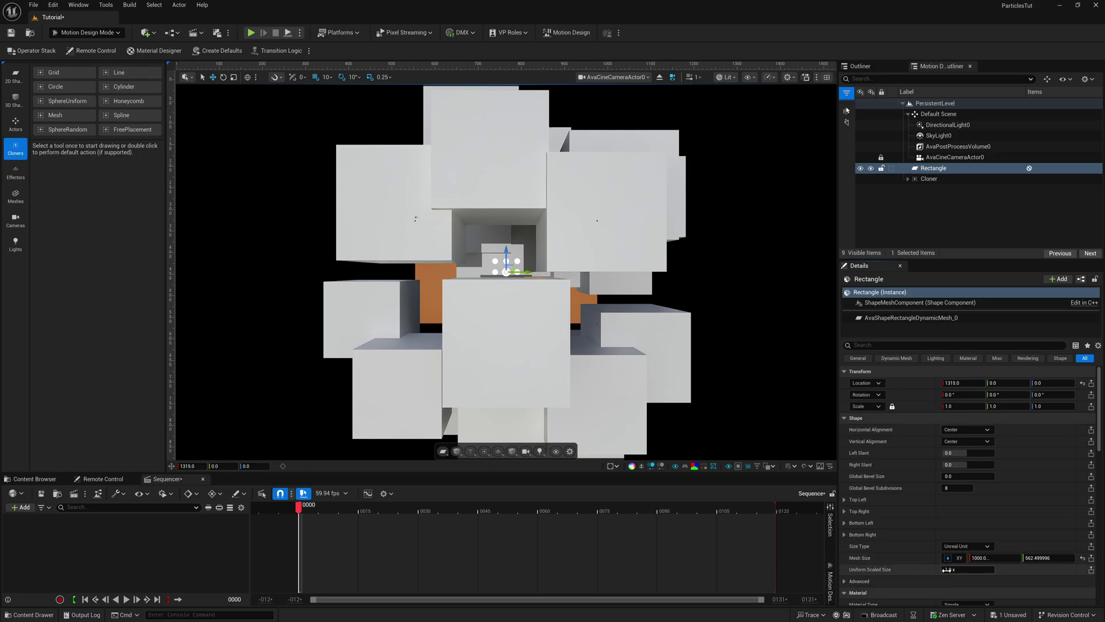
{"action": "left_click_drag", "start_coordinate": [947, 569], "coordinate": [1007, 570]}
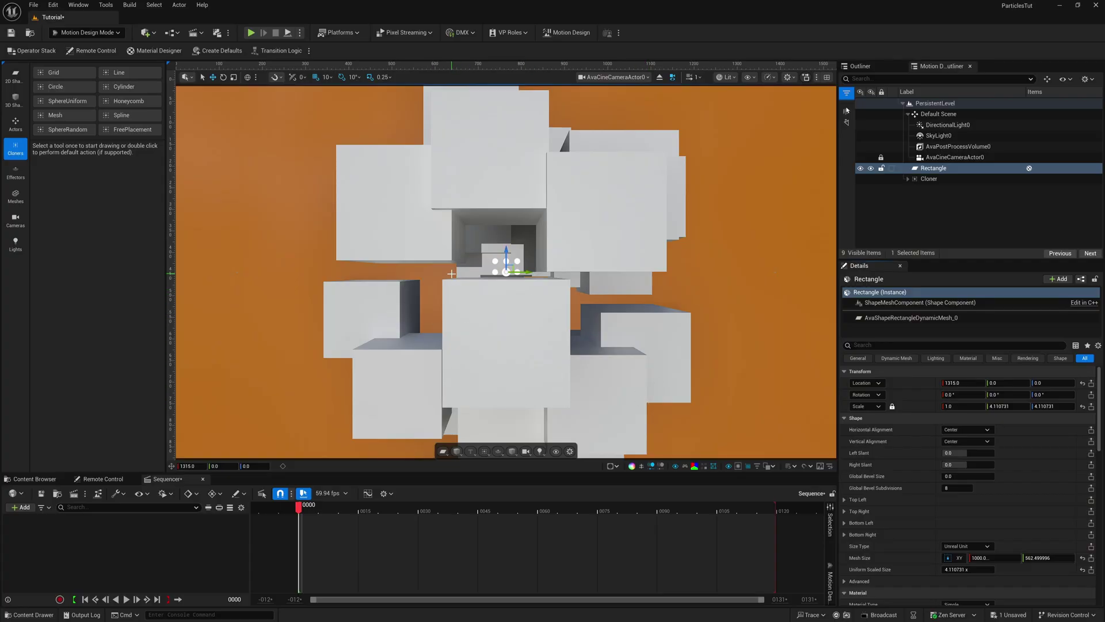
Step: Delete the Cloner's DefaultClone cube from the Outliner
{"action": "left_click", "coordinate": [908, 179]}
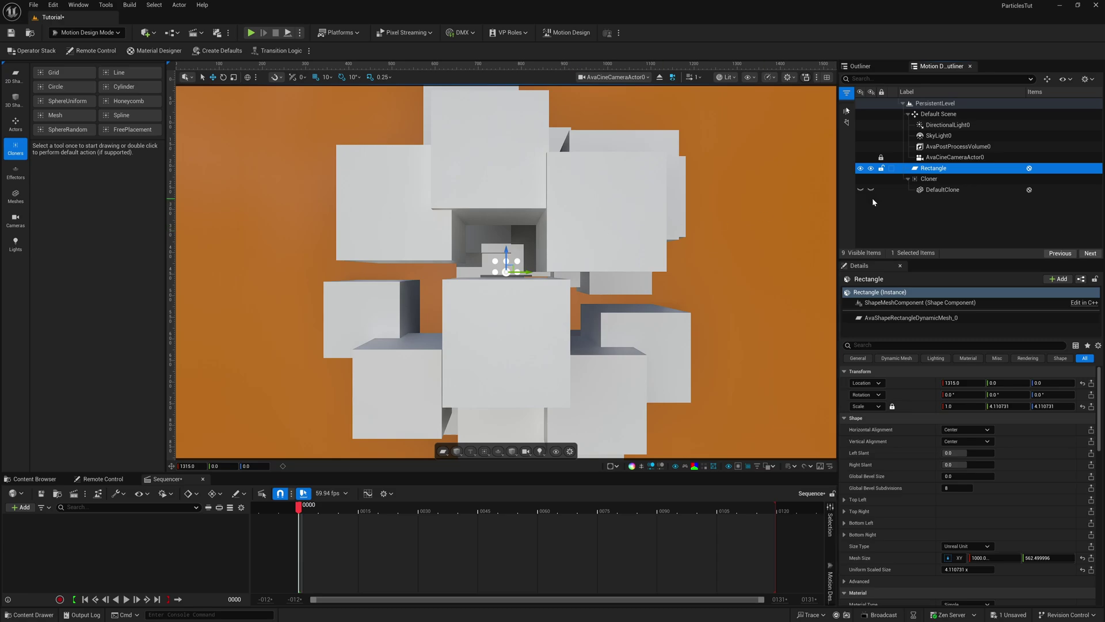
{"action": "left_click", "coordinate": [943, 190]}
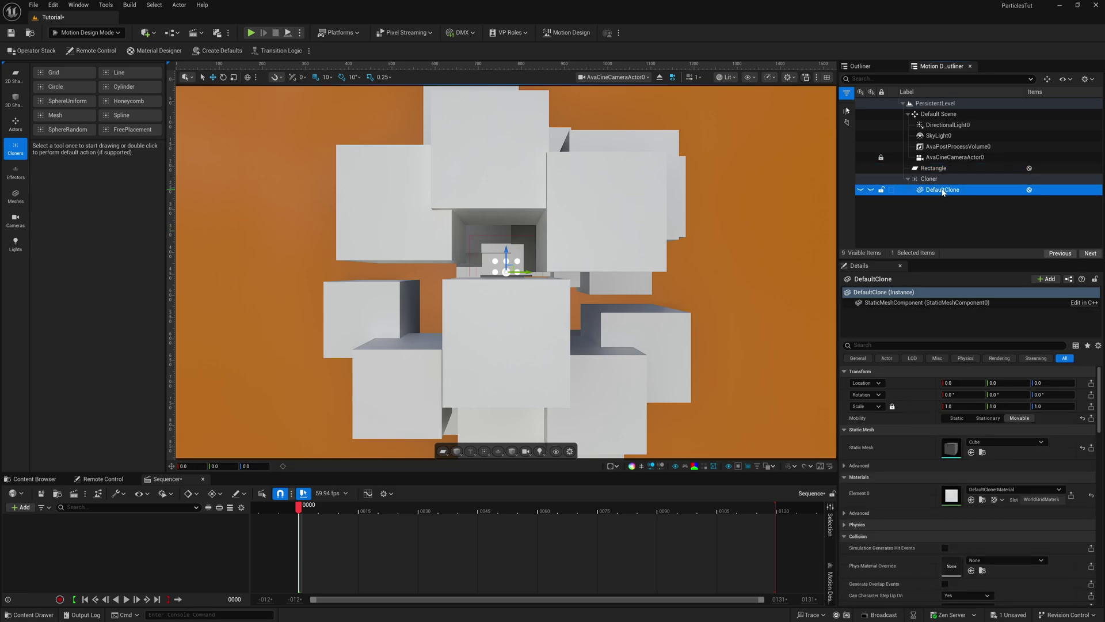
{"action": "key", "text": "Delete"}
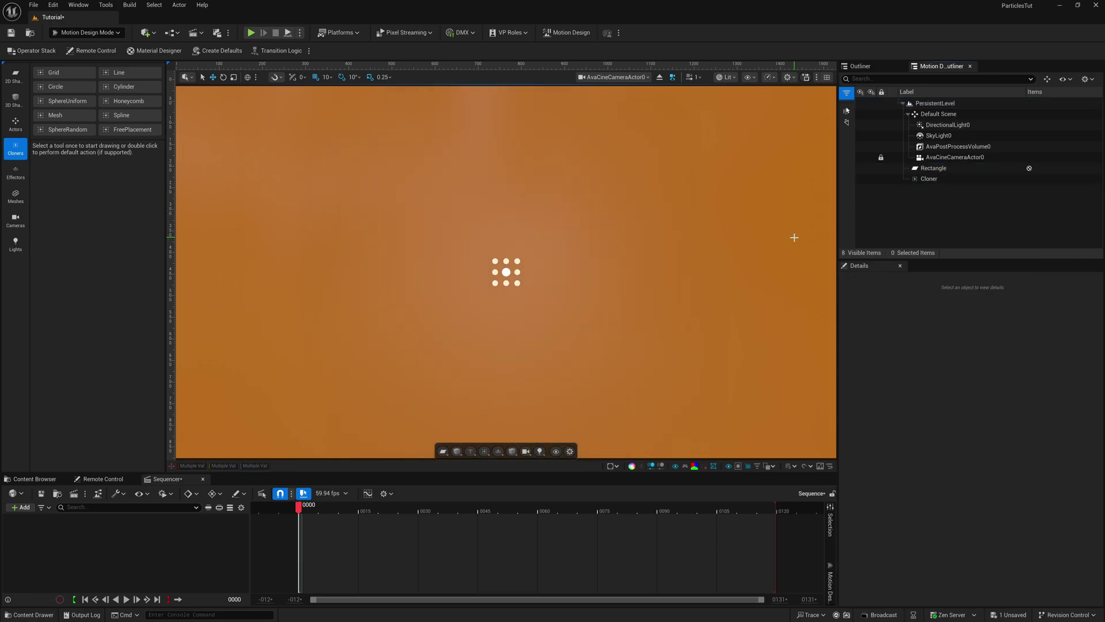
{"action": "left_click", "coordinate": [17, 105]}
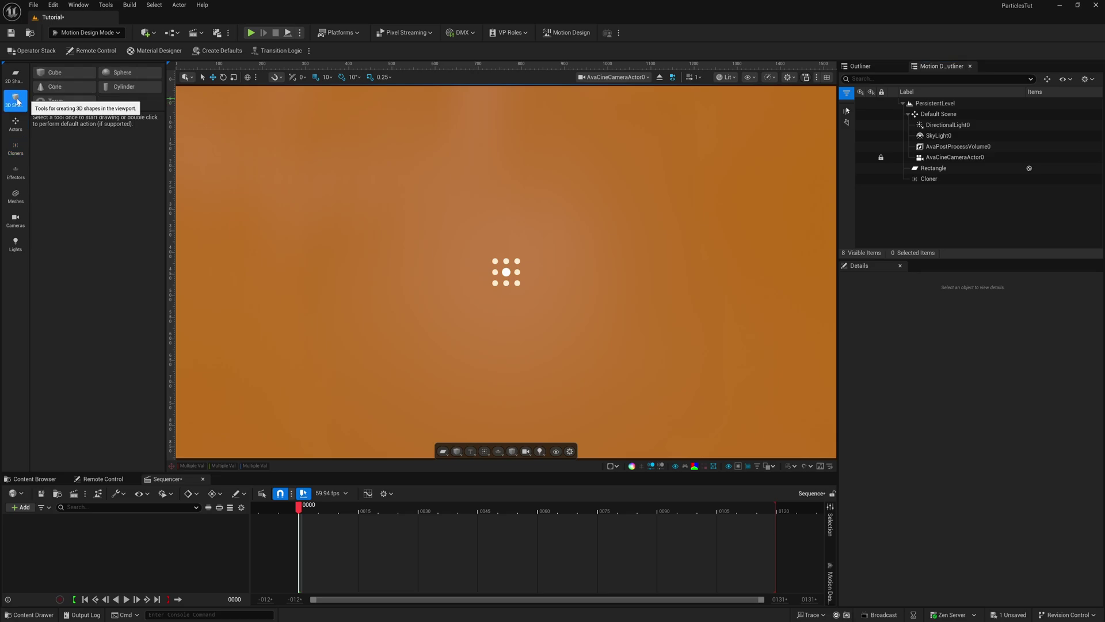
Step: Add a Sphere and parent it under the Cloner, producing 30 random spheres
{"action": "double_click", "coordinate": [138, 74]}
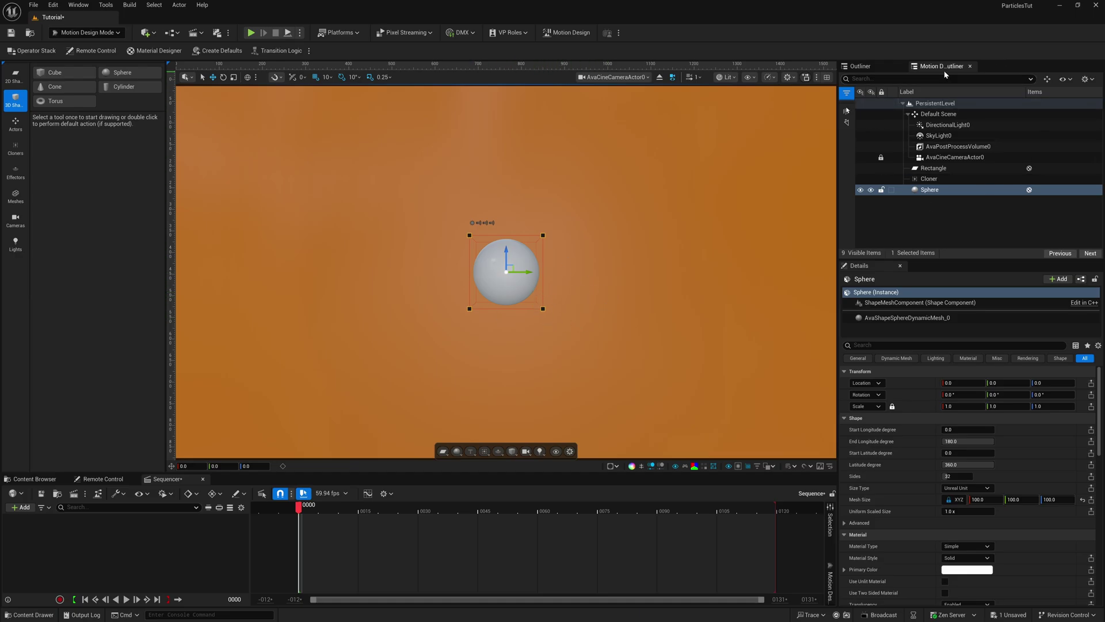
{"action": "left_click", "coordinate": [931, 190]}
{"action": "left_click_drag", "start_coordinate": [931, 193], "coordinate": [939, 180]}
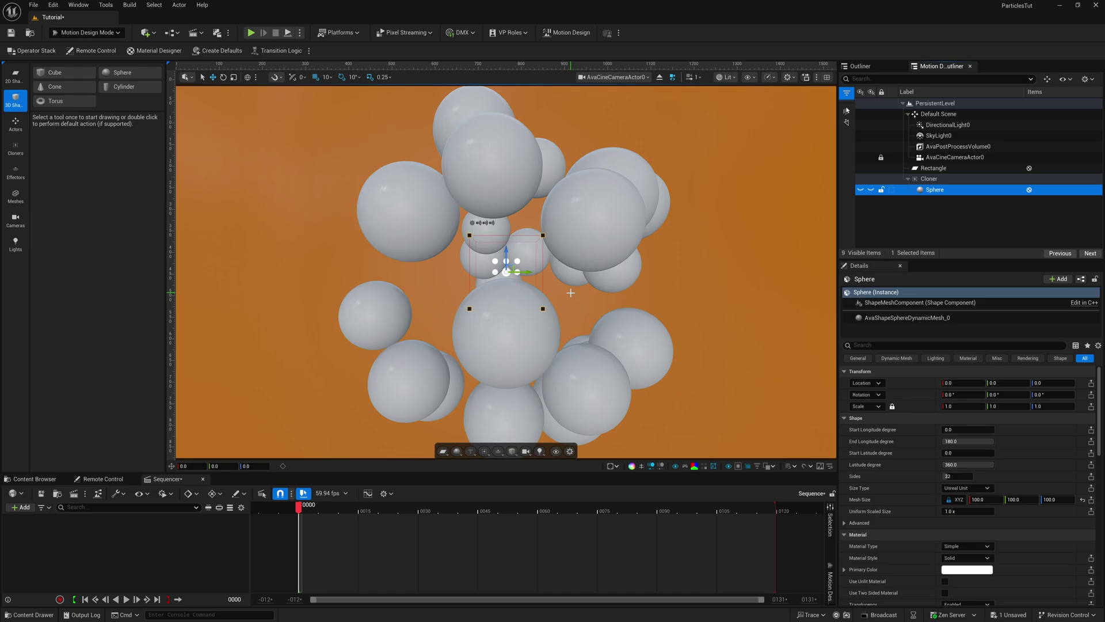
{"action": "left_click", "coordinate": [929, 180]}
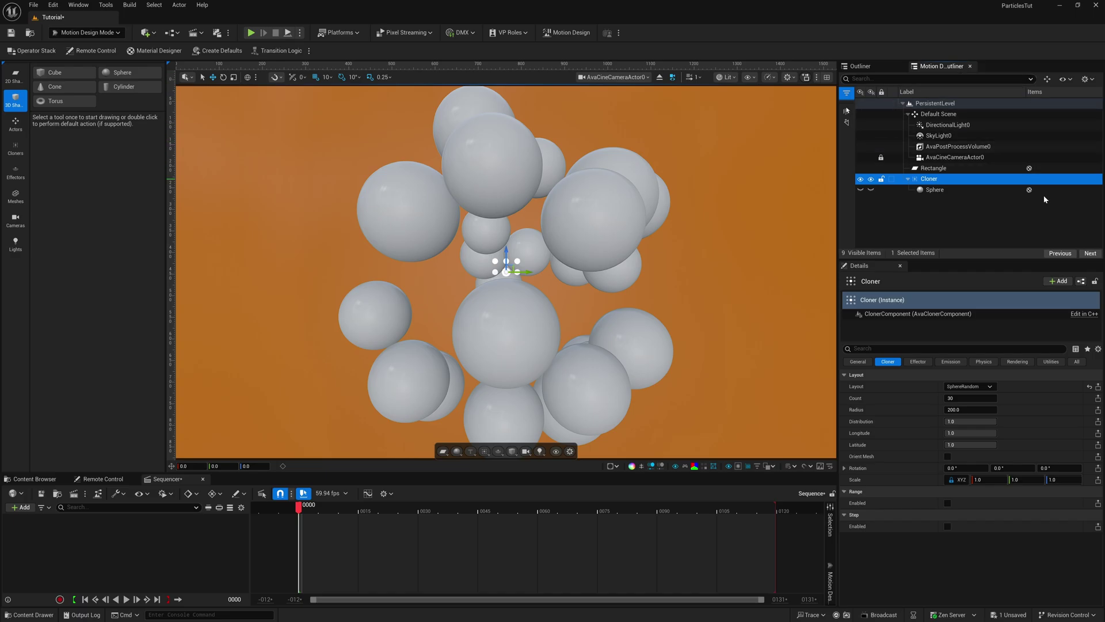
Step: Enable Lifetime in the Cloner's Emission settings, with Min 0.25 and Max 1.5
{"action": "left_click", "coordinate": [949, 363]}
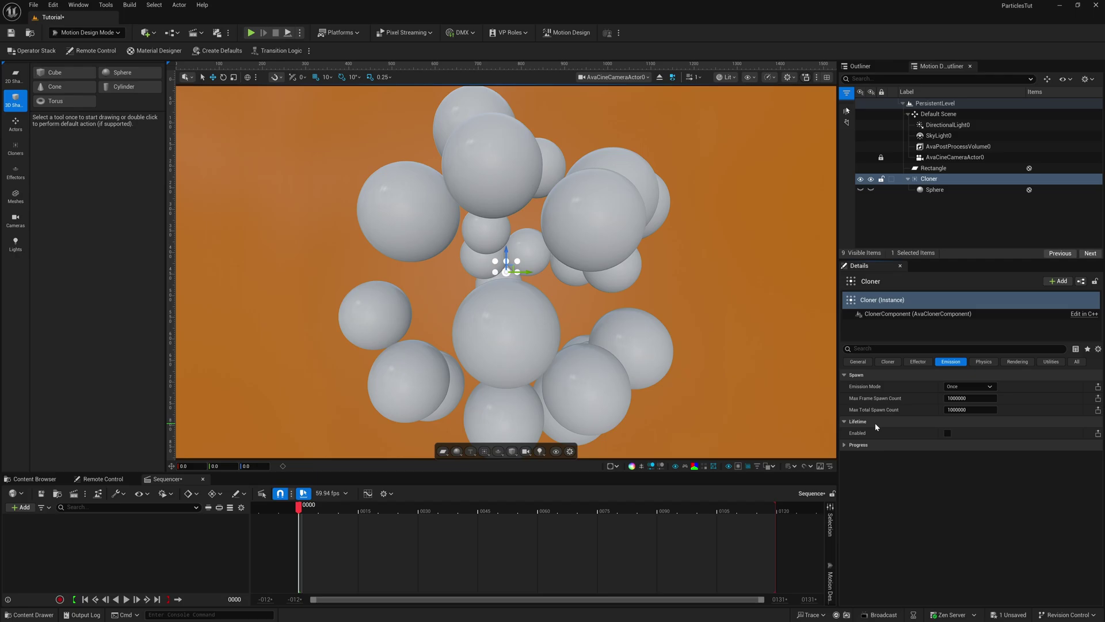
{"action": "left_click", "coordinate": [947, 433]}
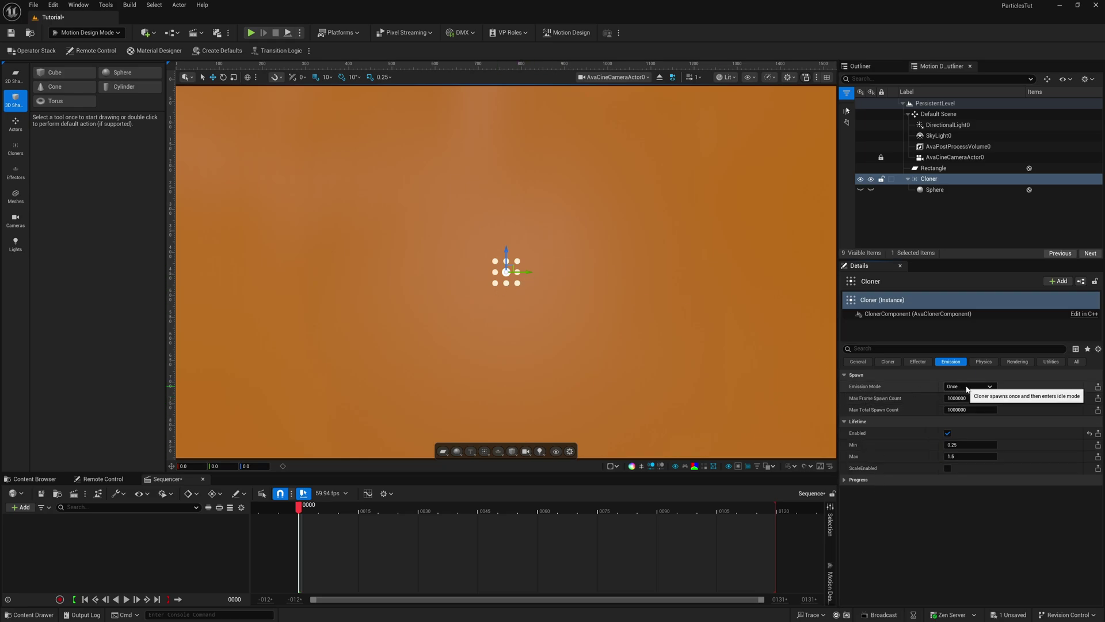
{"action": "left_click", "coordinate": [990, 387]}
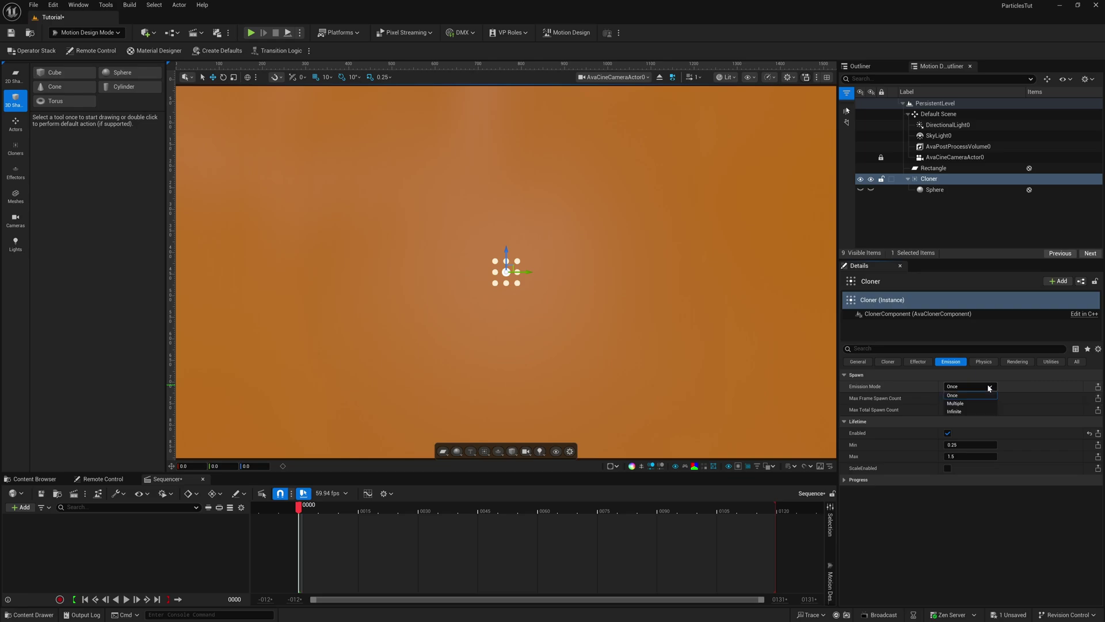
Step: Set the cloner's emission to Infinite, with sphere lifetime Min 0.0 and Max 10.0 seconds
{"action": "left_click", "coordinate": [954, 411]}
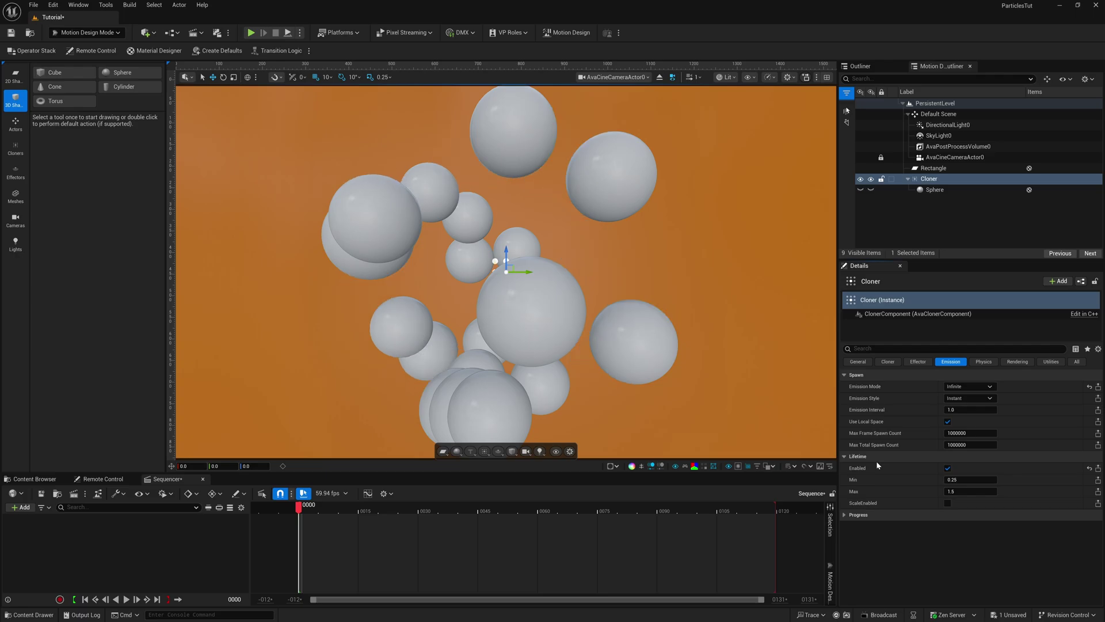
{"action": "left_click", "coordinate": [970, 491]}
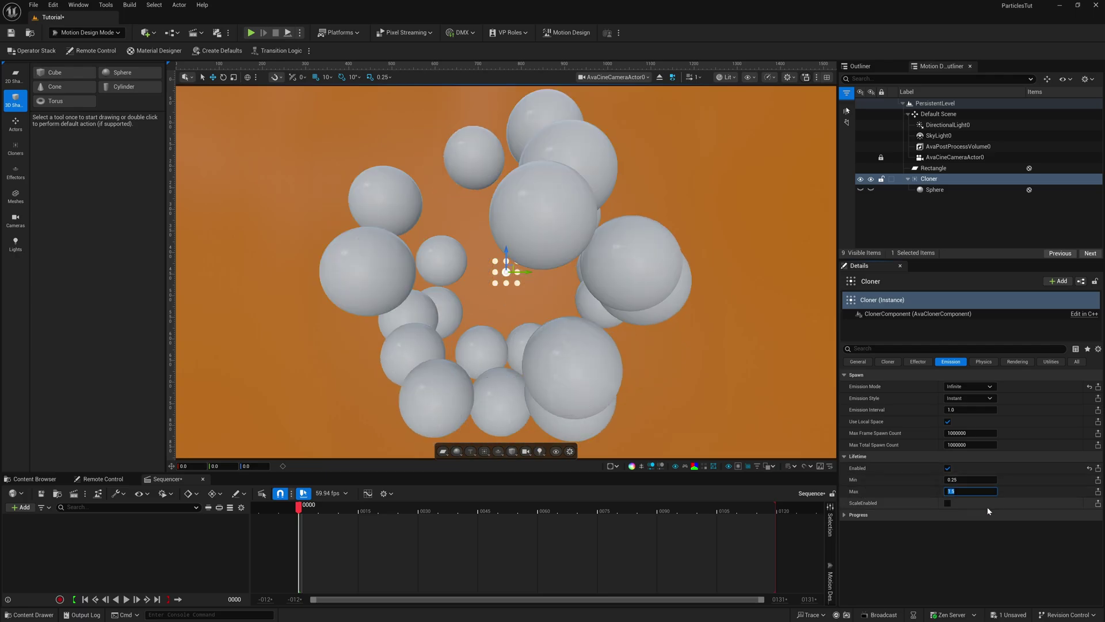
{"action": "type", "text": "10"}
{"action": "key", "text": "Return"}
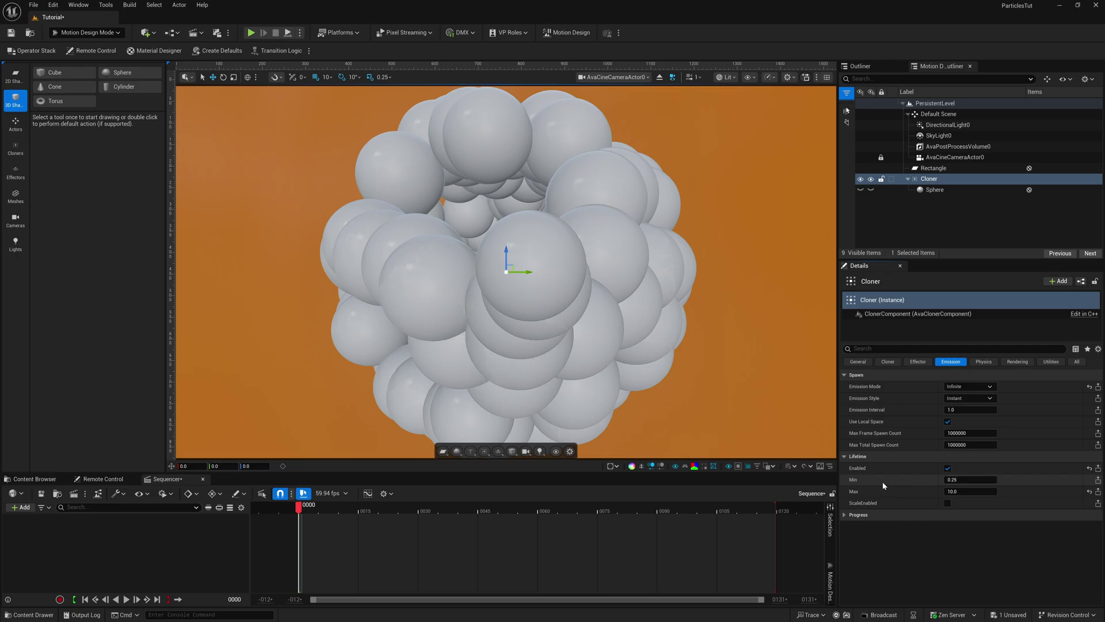
{"action": "left_click_drag", "start_coordinate": [950, 480], "coordinate": [925, 546]}
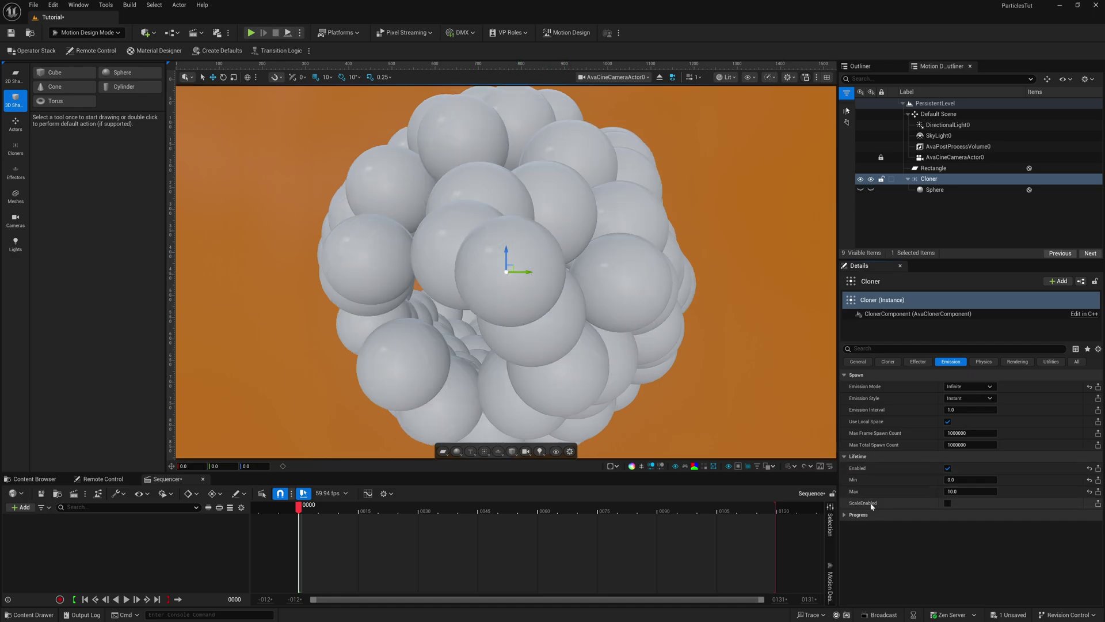
Step: Enable lifetime scaling and apply the Pulse Out curve template to the spheres' size
{"action": "left_click", "coordinate": [949, 503]}
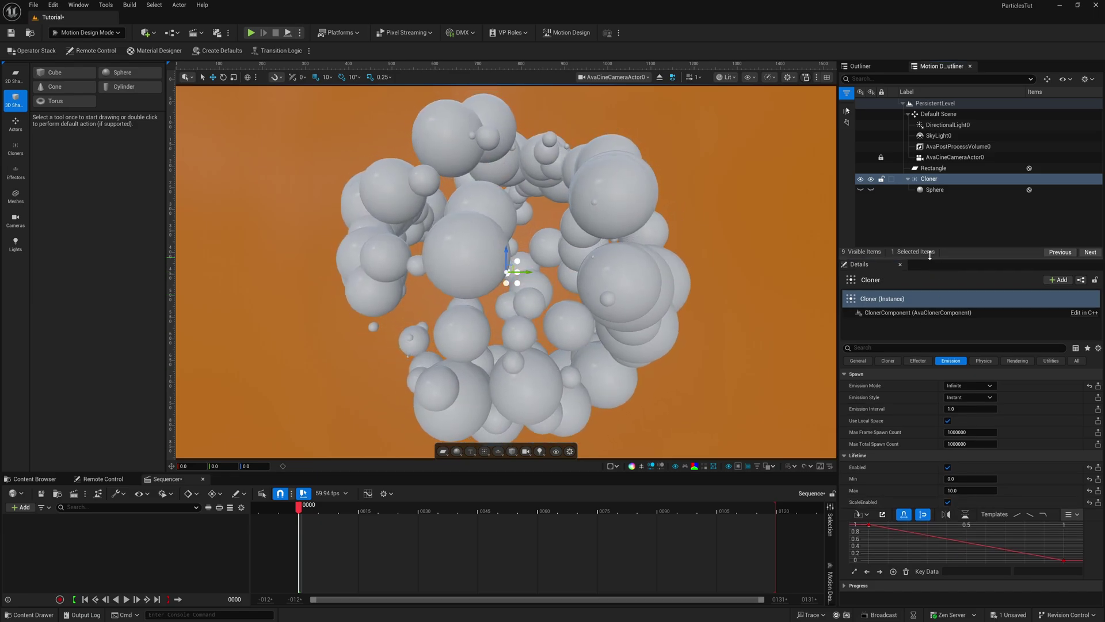
{"action": "left_click_drag", "start_coordinate": [929, 259], "coordinate": [929, 203]}
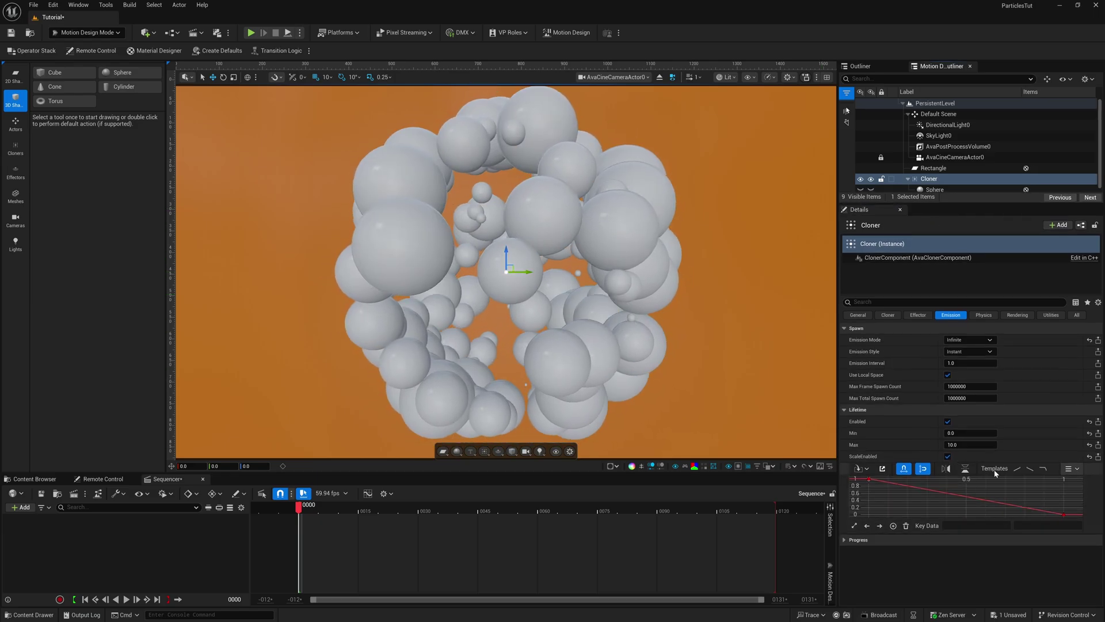
{"action": "left_click", "coordinate": [1074, 470]}
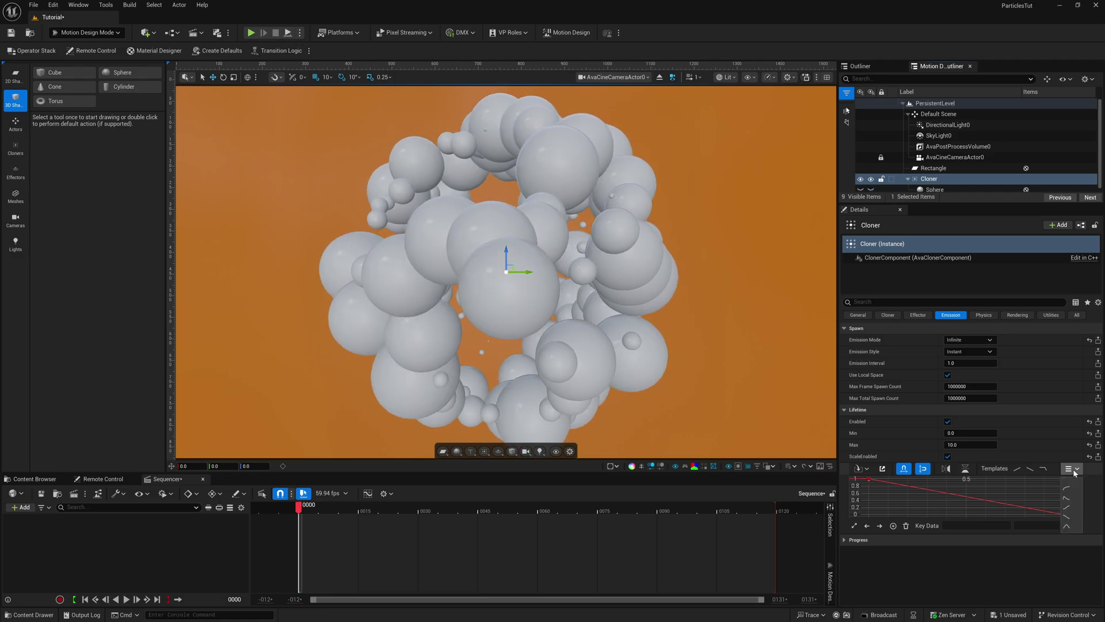
{"action": "left_click", "coordinate": [1067, 500]}
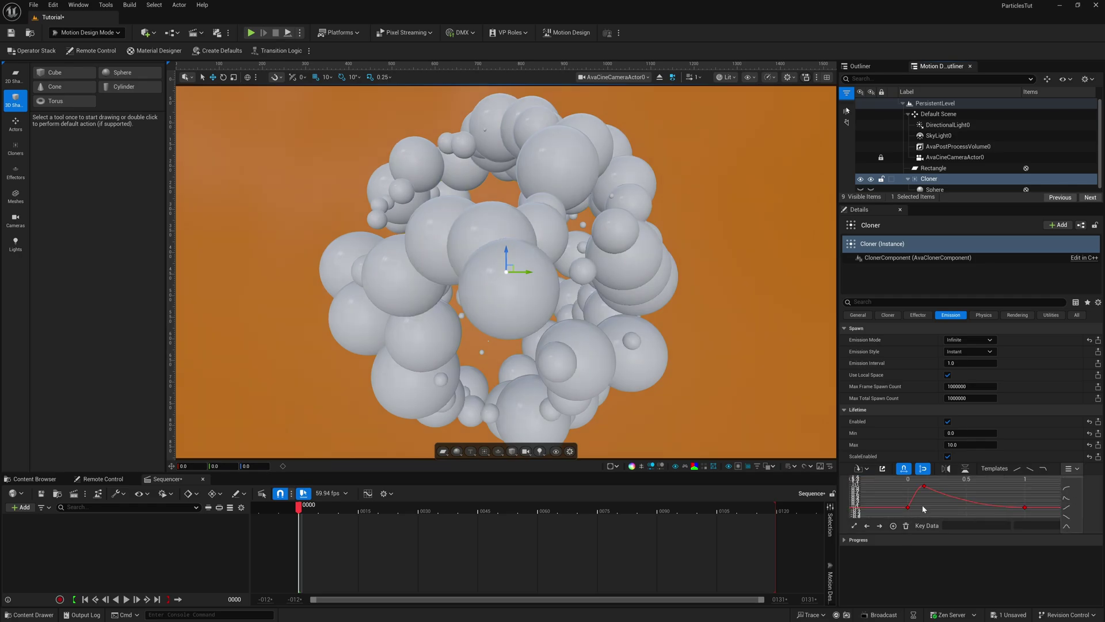
{"action": "left_click", "coordinate": [712, 368]}
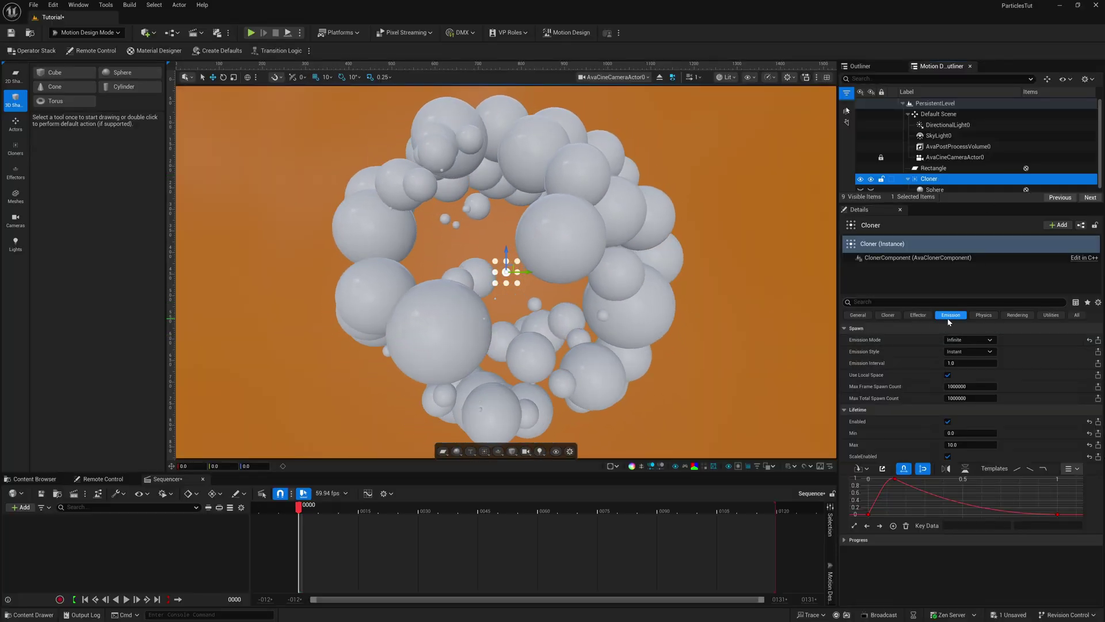
Step: In the cloner's Physics settings, enable particle collision and set Mass Max to 10.0
{"action": "left_click", "coordinate": [984, 315]}
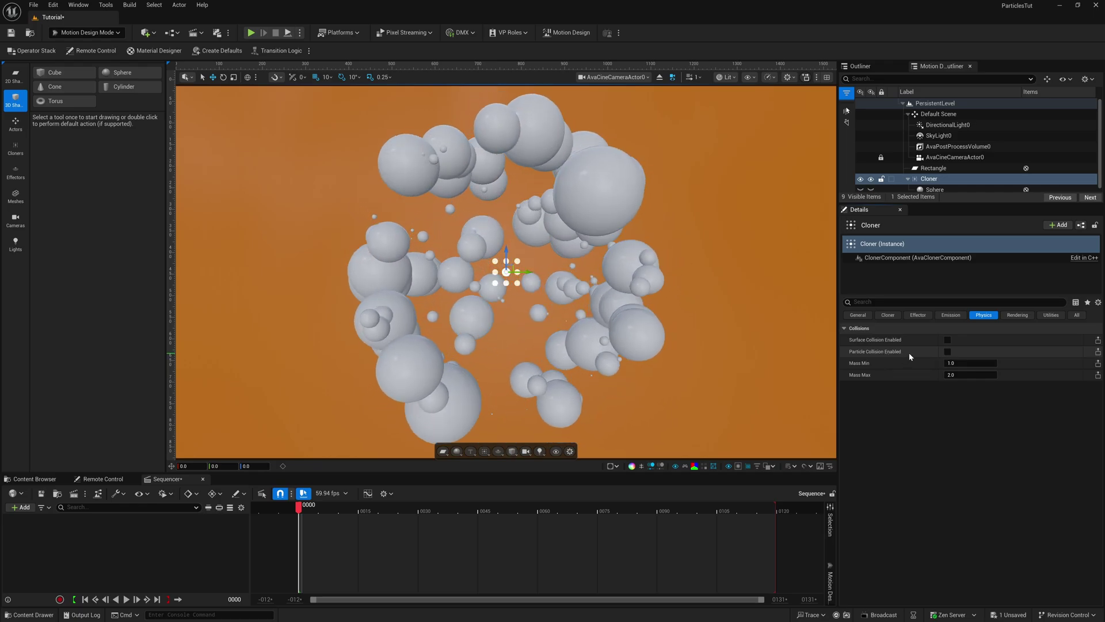
{"action": "left_click", "coordinate": [948, 351]}
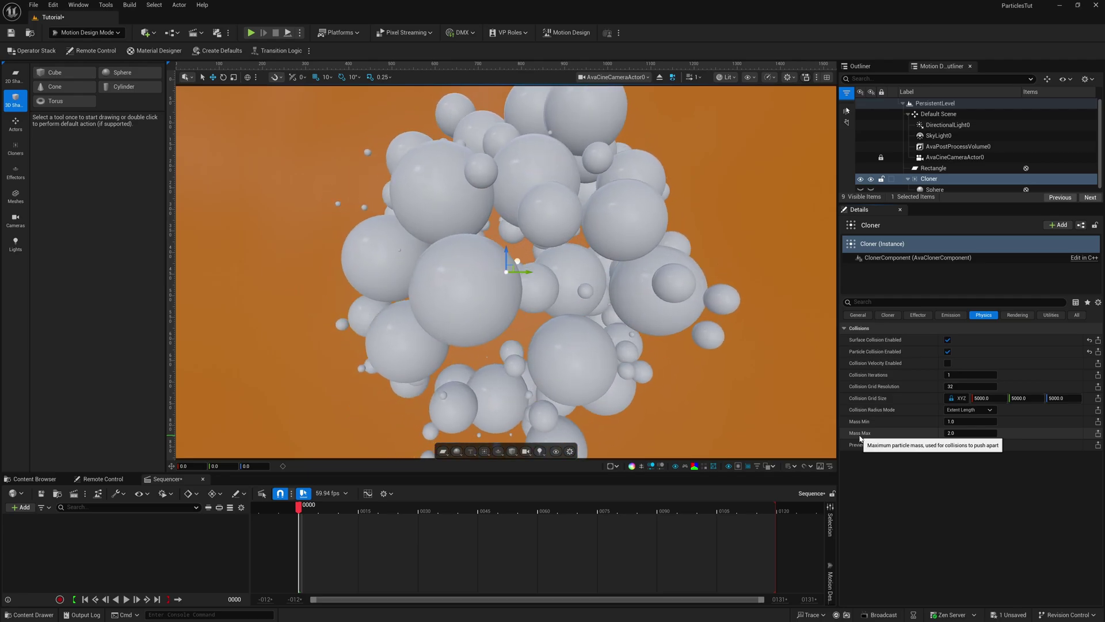
{"action": "left_click", "coordinate": [957, 433]}
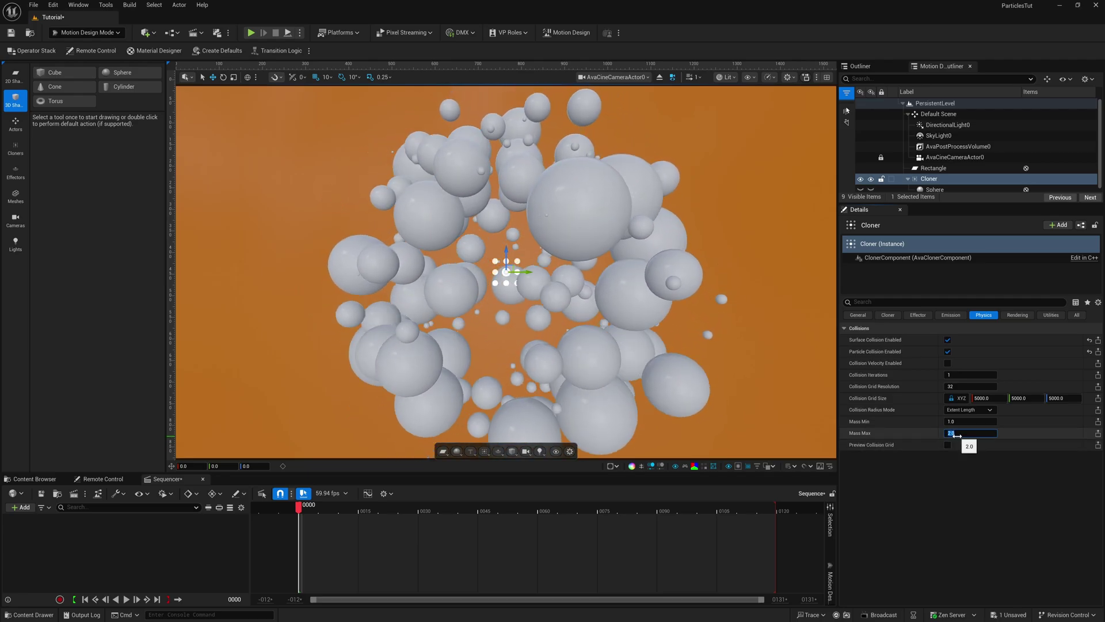
{"action": "type", "text": "10"}
{"action": "key", "text": "Return"}
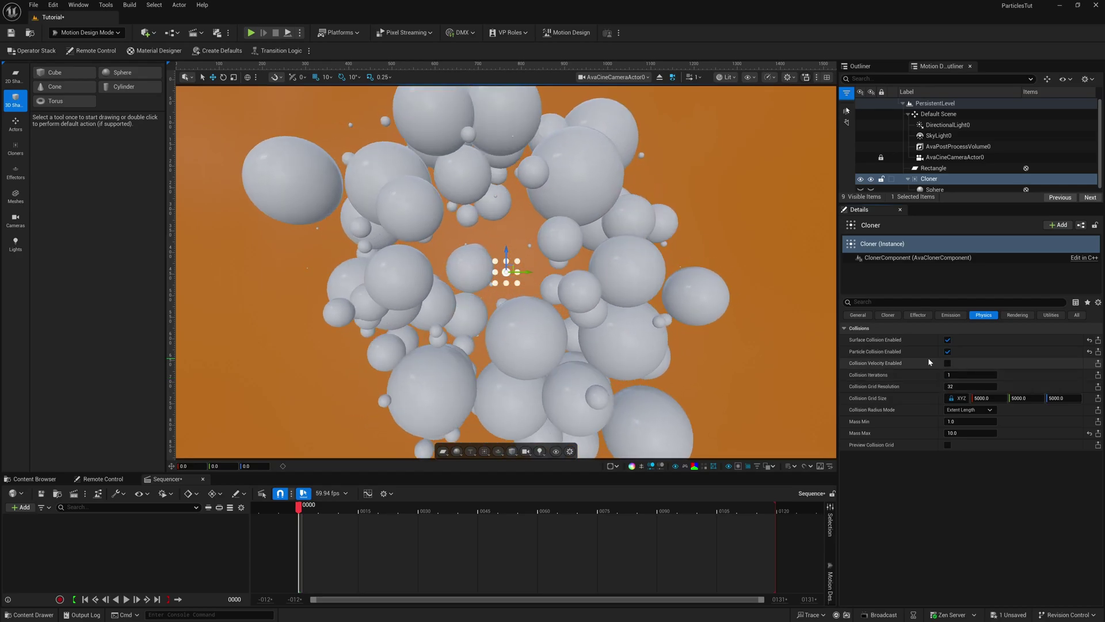
Step: Set the cloner's Collision Iterations to 10
{"action": "left_click", "coordinate": [969, 375]}
{"action": "type", "text": "10"}
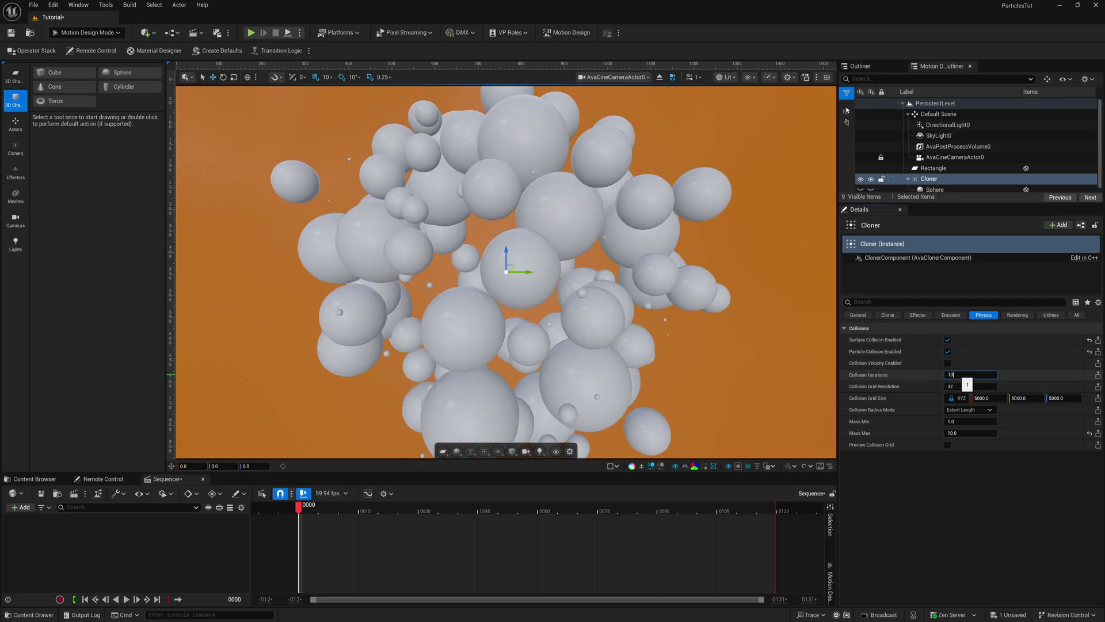
{"action": "key", "text": "Return"}
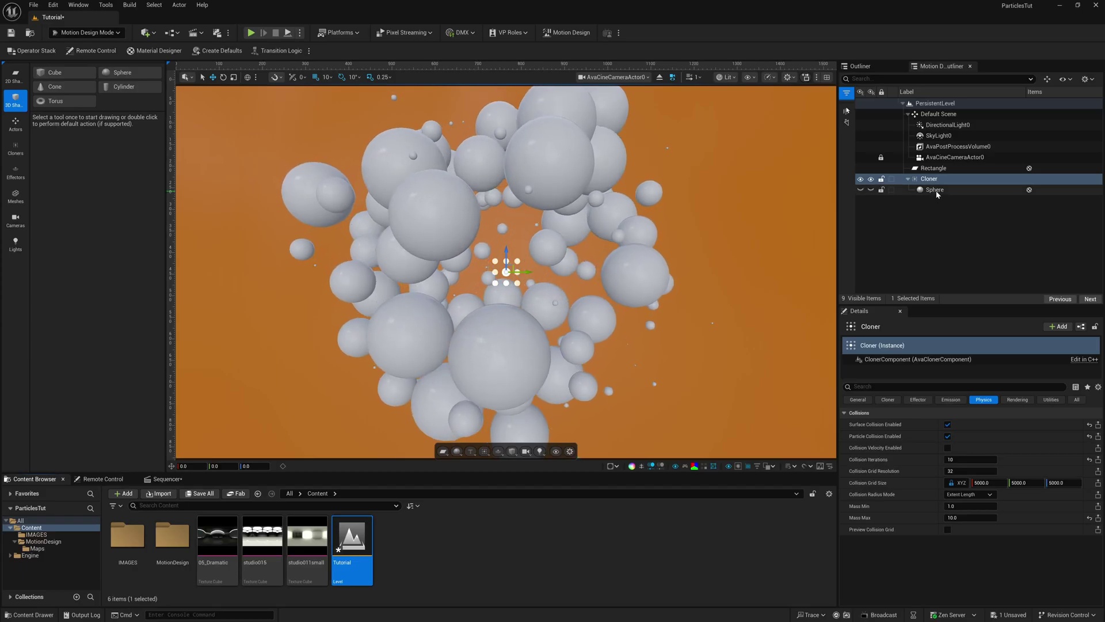
Step: Select the cloned Sphere and set its Material Type to Material Designer
{"action": "left_click", "coordinate": [935, 190]}
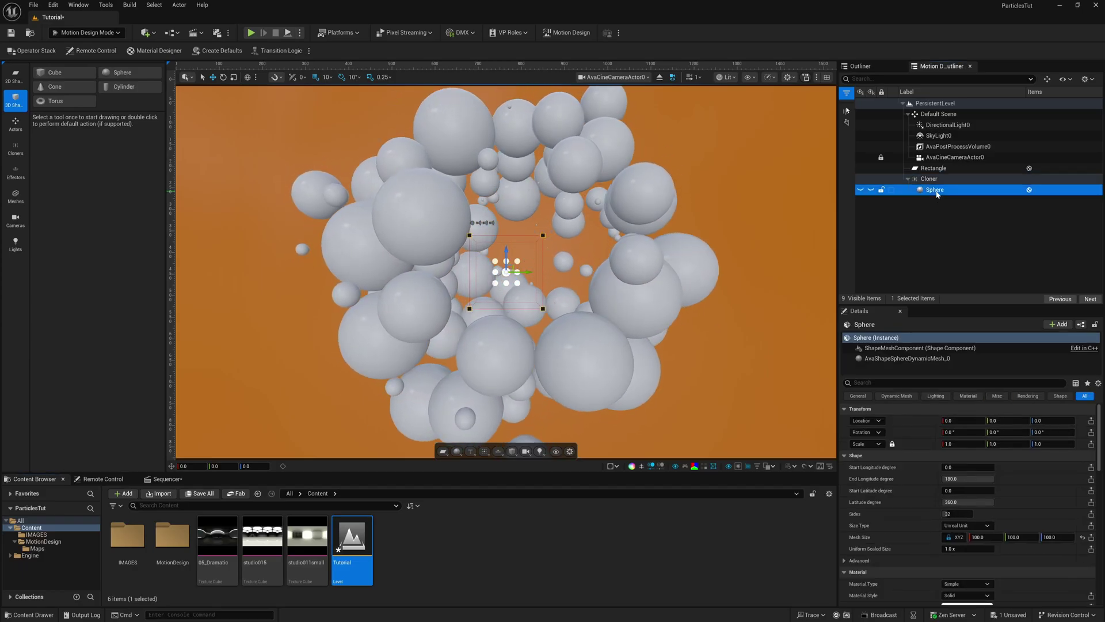
{"action": "left_click_drag", "start_coordinate": [936, 306], "coordinate": [941, 222]}
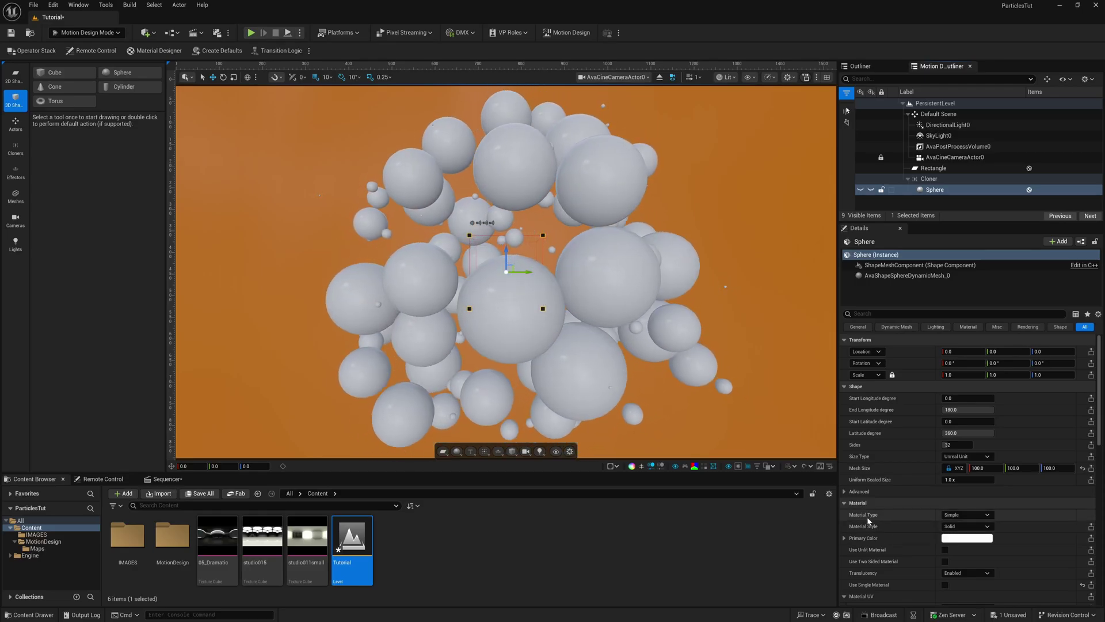
{"action": "left_click", "coordinate": [980, 517]}
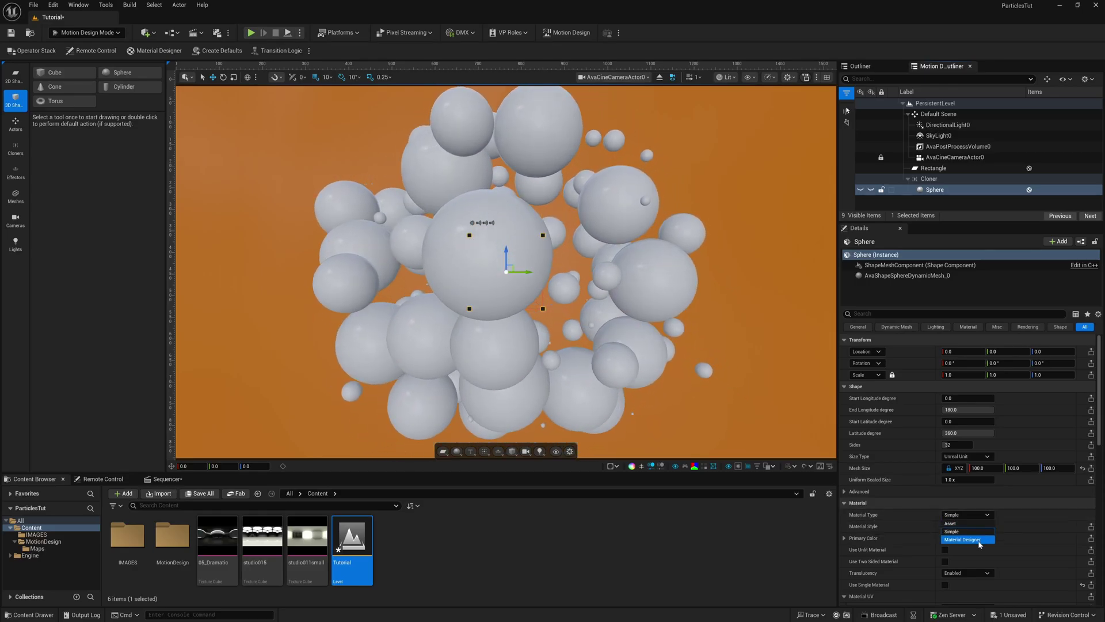
{"action": "left_click", "coordinate": [979, 540]}
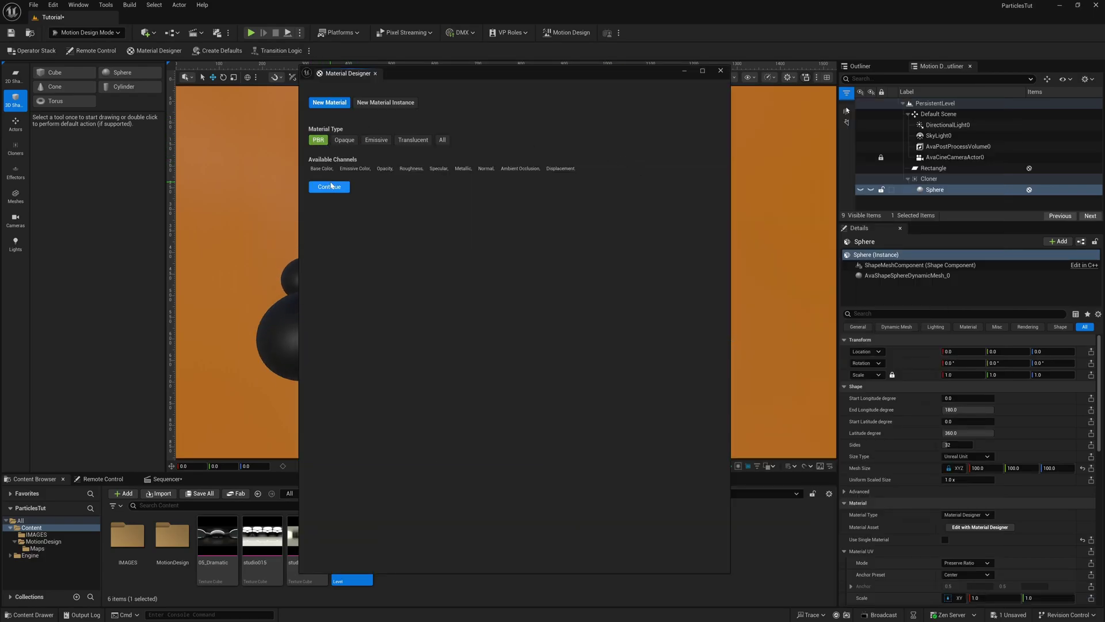
Step: Create the PBR material and apply the Angry emoji texture as its base colour
{"action": "left_click", "coordinate": [330, 187]}
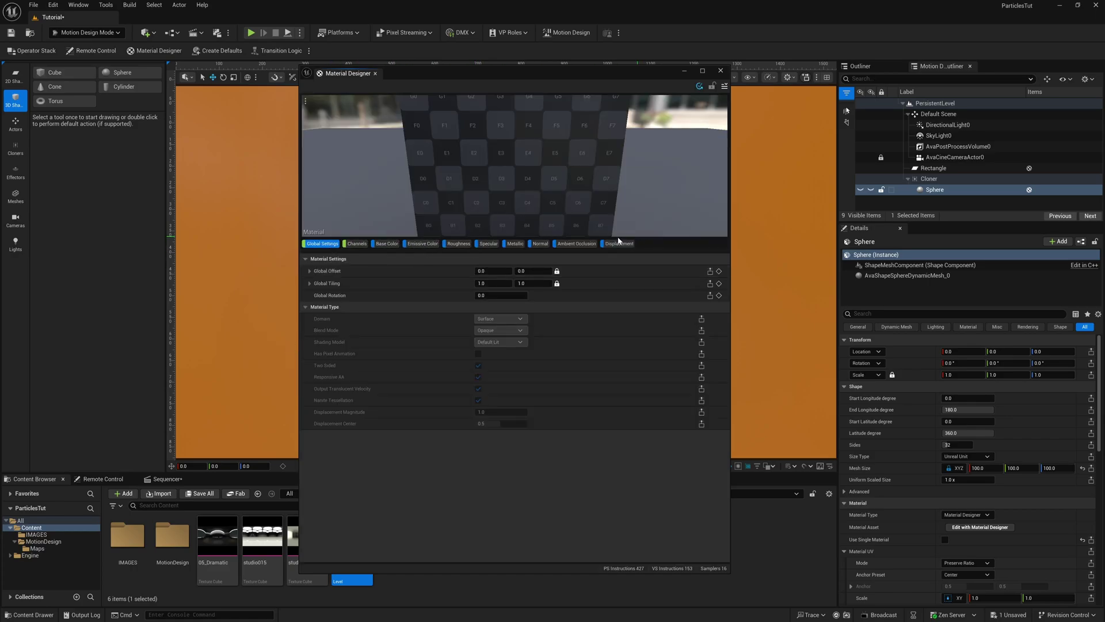
{"action": "left_click", "coordinate": [386, 243]}
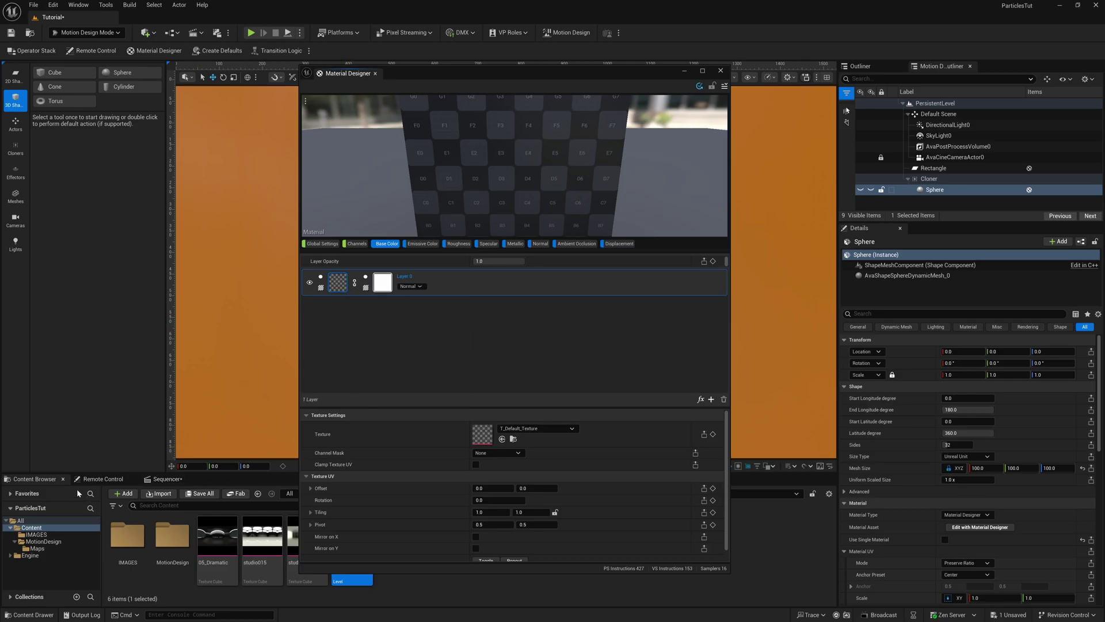
{"action": "left_click", "coordinate": [39, 535]}
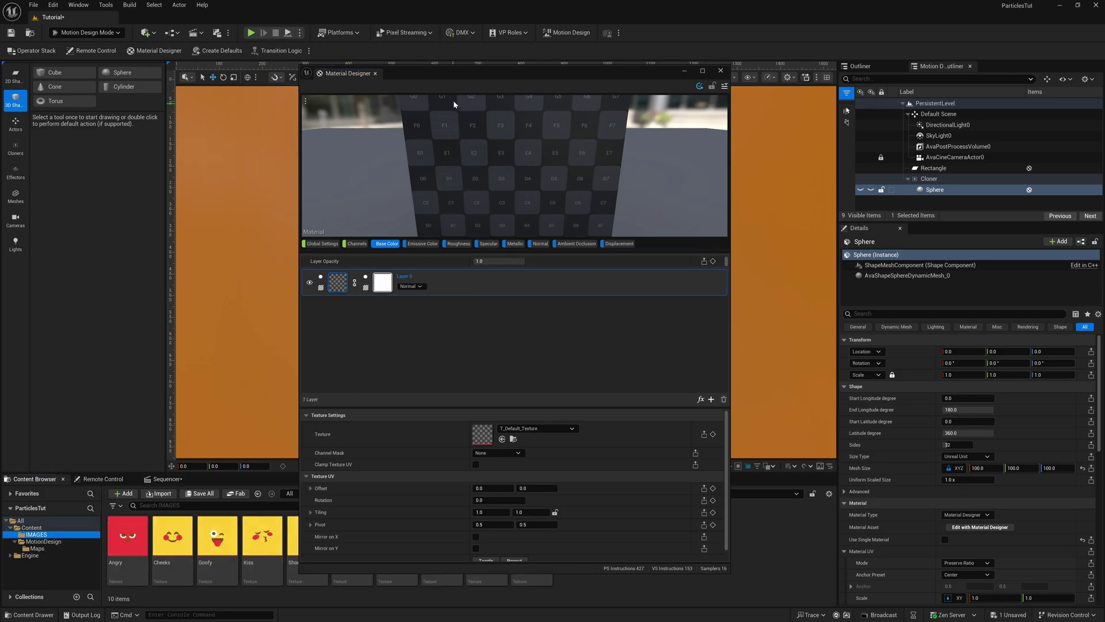
{"action": "left_click_drag", "start_coordinate": [450, 75], "coordinate": [657, 42]}
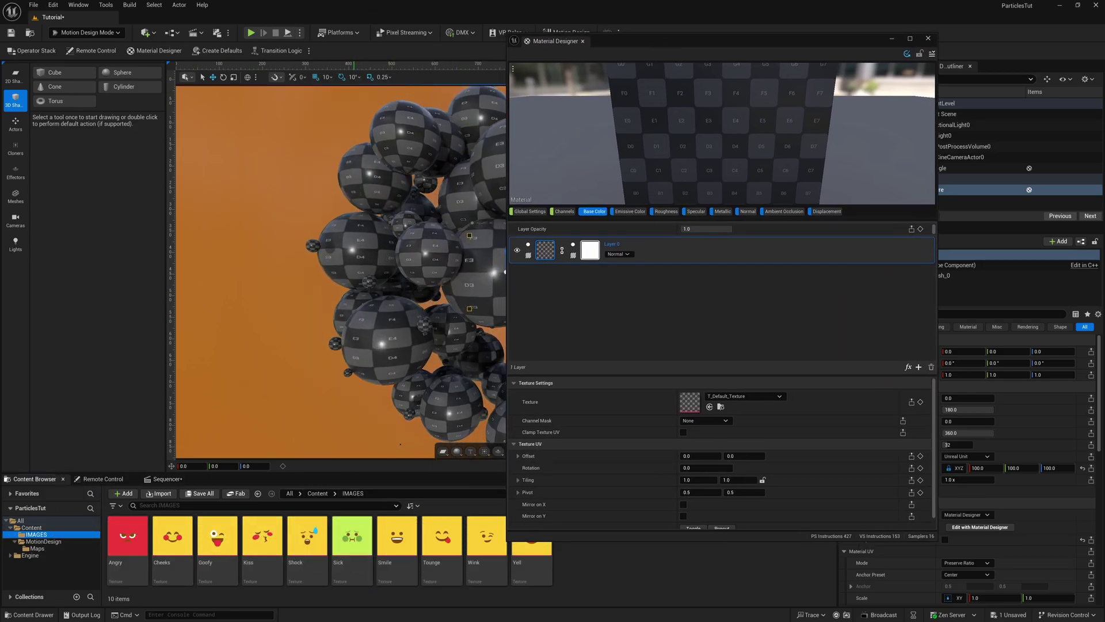
{"action": "mouse_move", "coordinate": [128, 543]}
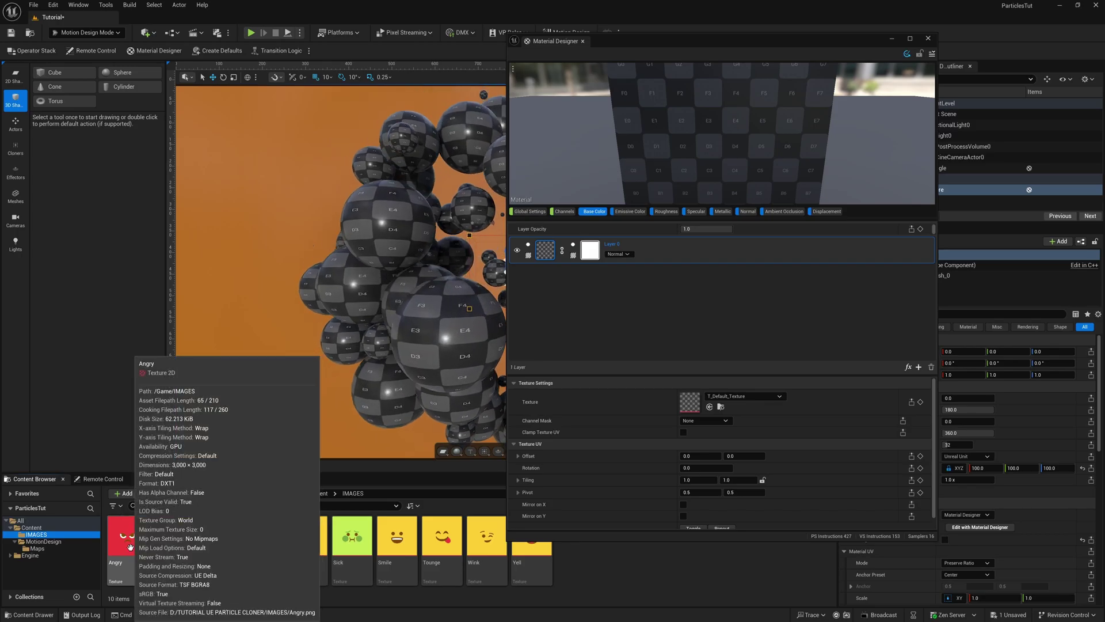
{"action": "left_click_drag", "start_coordinate": [128, 543], "coordinate": [686, 403]}
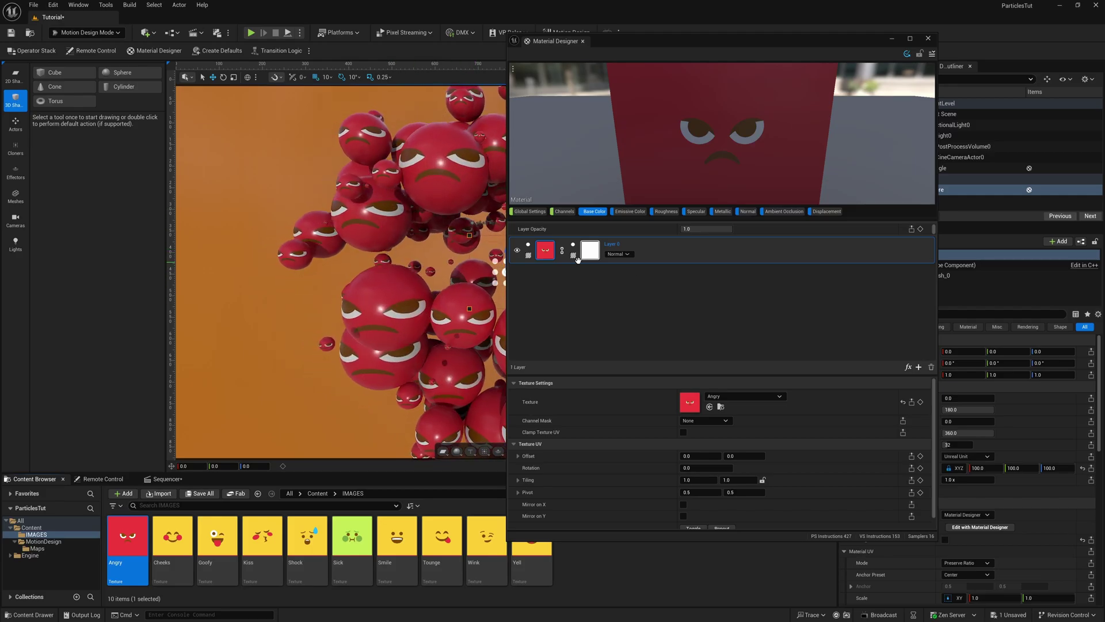
Step: Set the material's Roughness and Specular channels to 0.5, then close Material Designer
{"action": "mouse_move", "coordinate": [555, 259]}
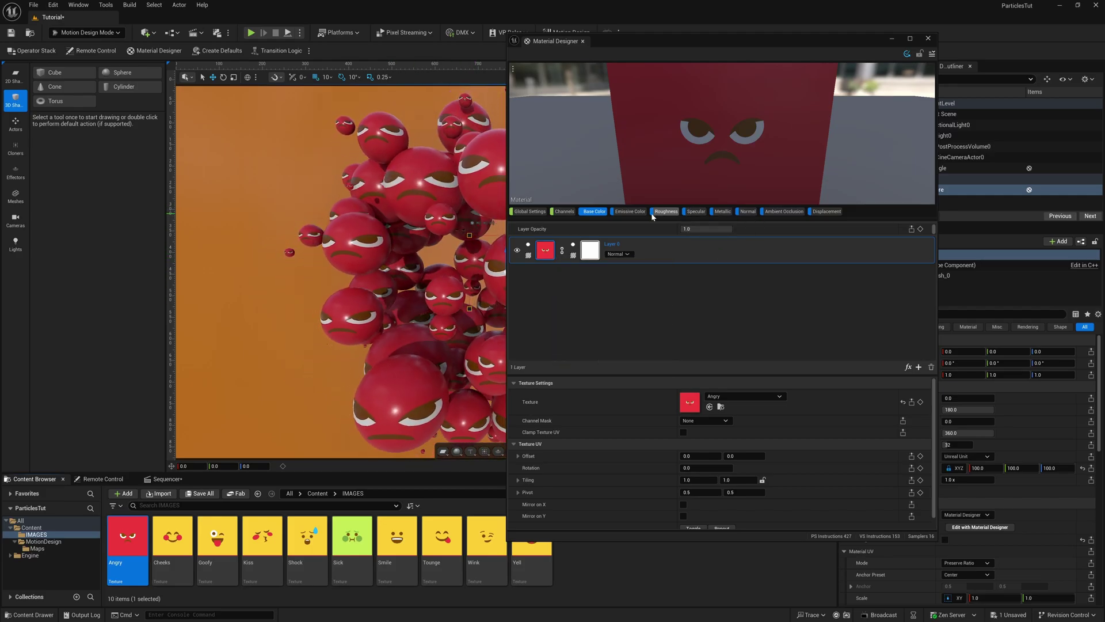
{"action": "left_click", "coordinate": [564, 211]}
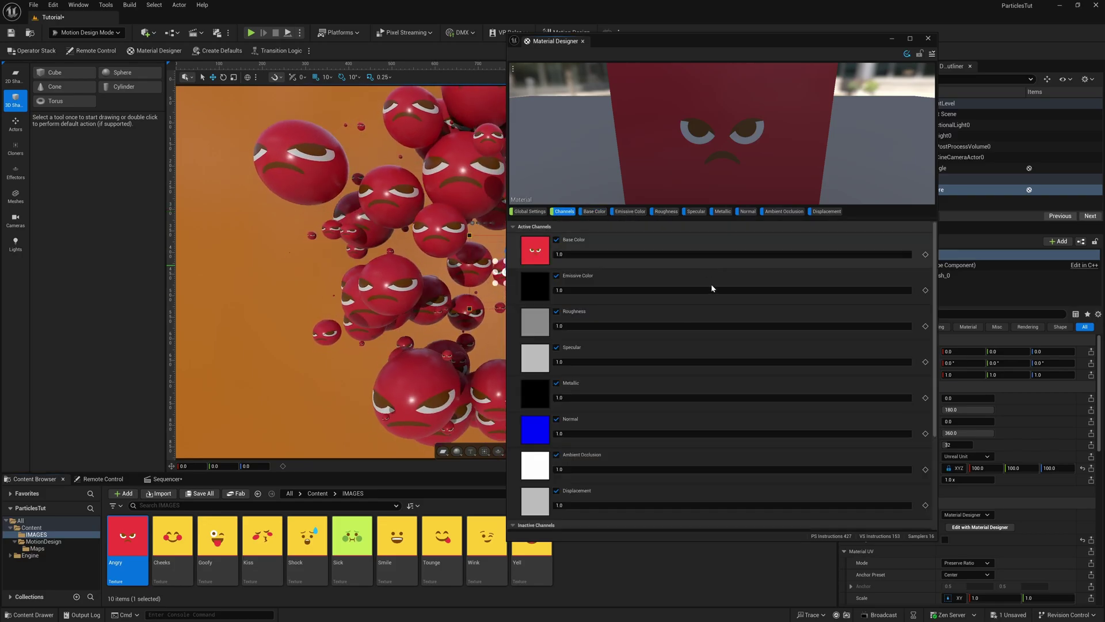
{"action": "left_click", "coordinate": [568, 326]}
{"action": "type", "text": "0.5"}
{"action": "key", "text": "Return"}
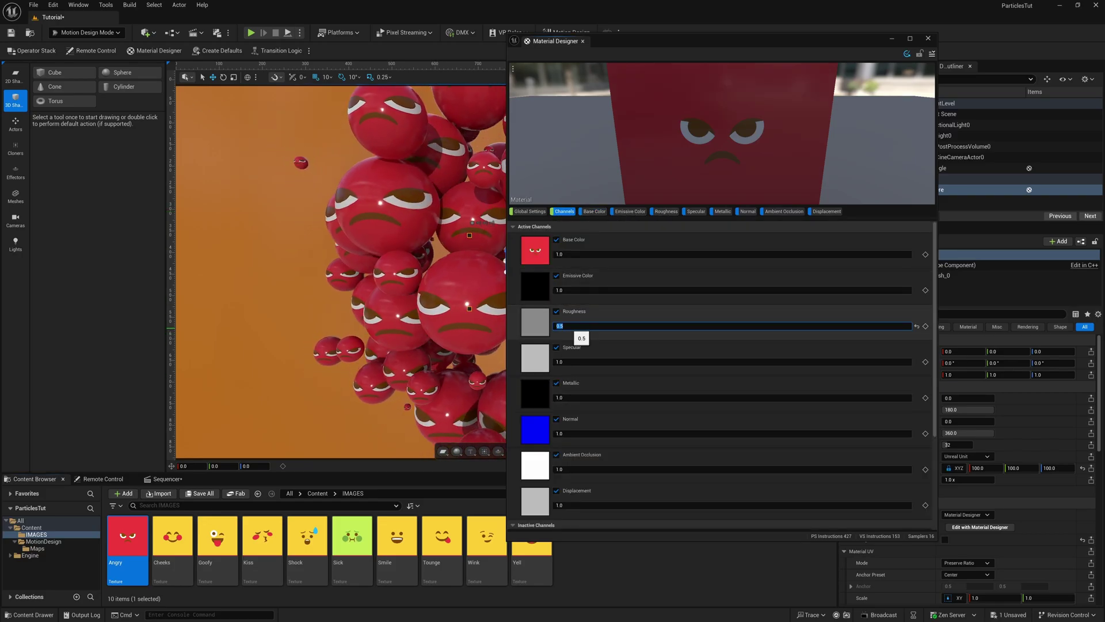
{"action": "left_click", "coordinate": [582, 361]}
{"action": "type", "text": "0.5"}
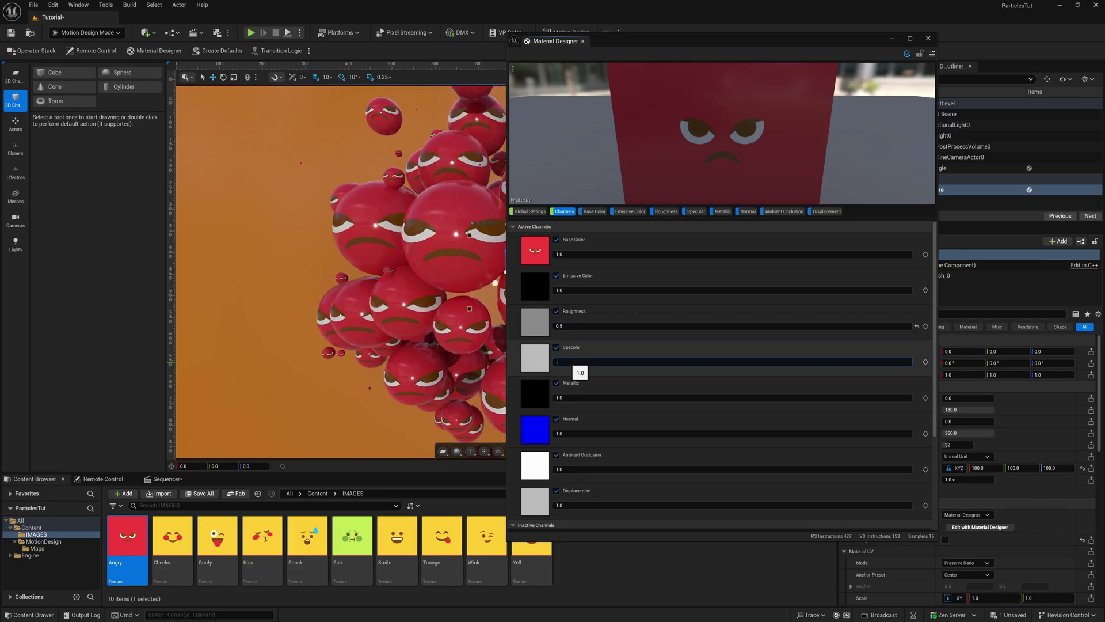
{"action": "key", "text": "Return"}
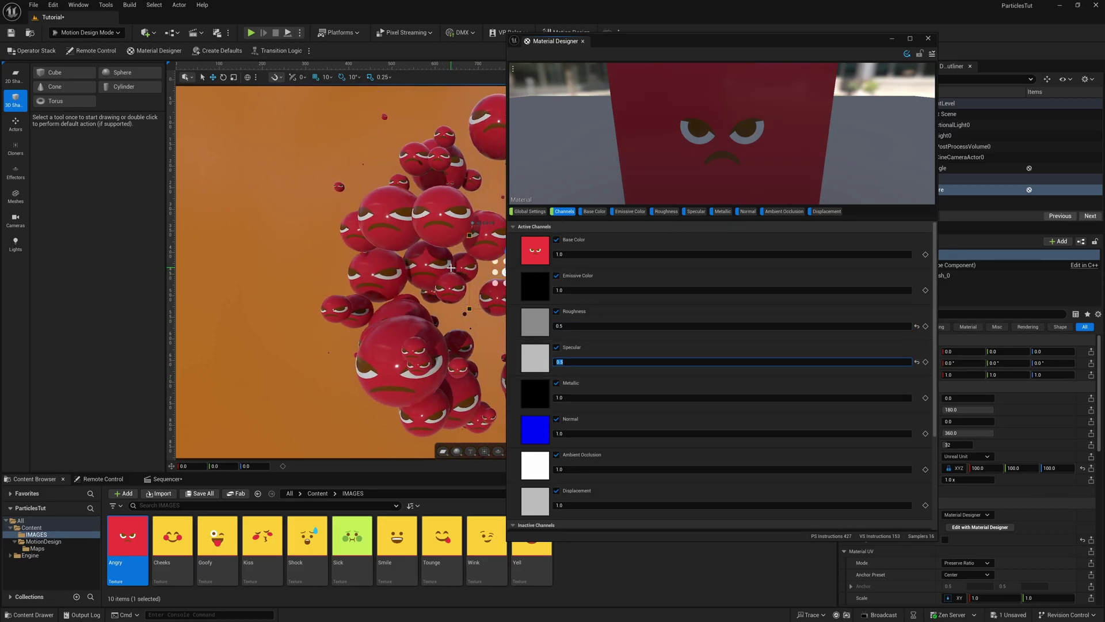
{"action": "left_click", "coordinate": [928, 38]}
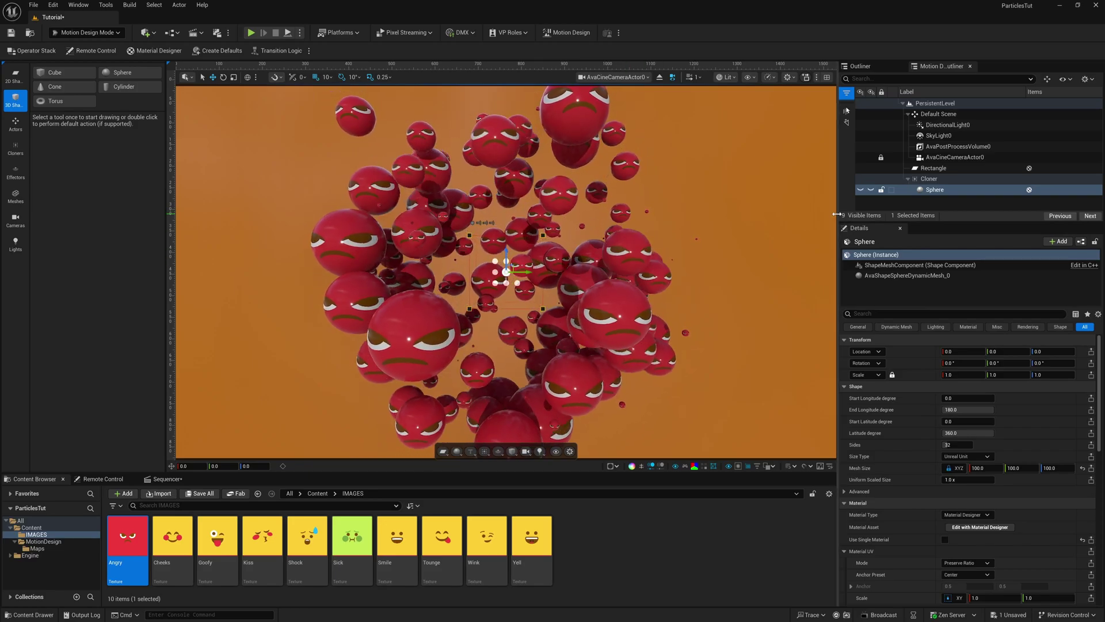
Step: Delete DirectionalLight0 and give SkyLight0 the studio011small cubemap as its source
{"action": "left_click", "coordinate": [947, 125]}
{"action": "key", "text": "Delete"}
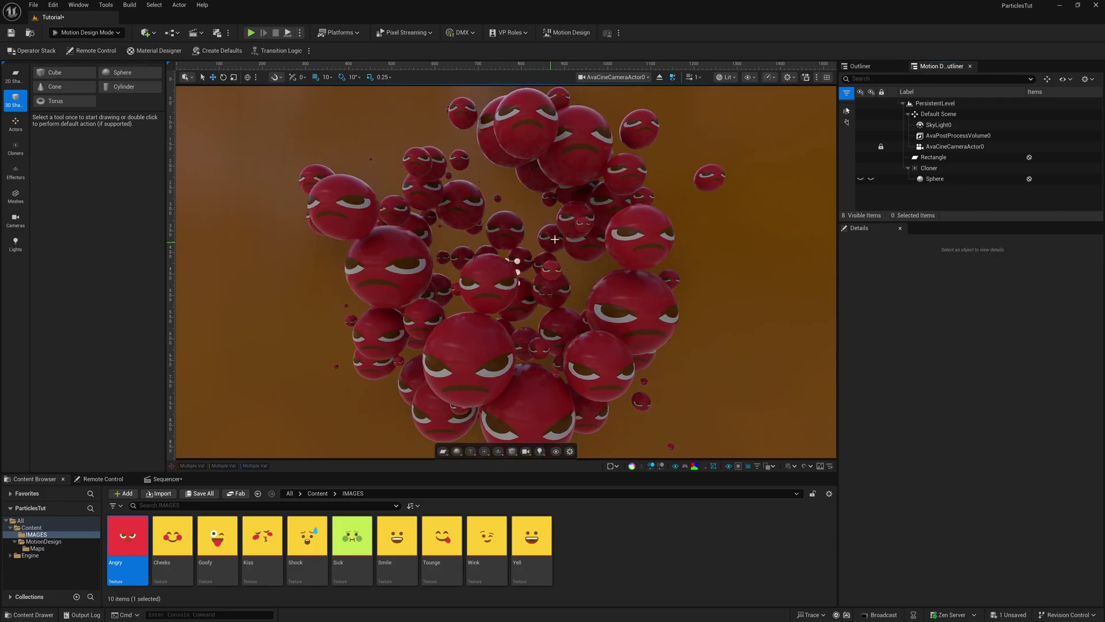
{"action": "left_click", "coordinate": [945, 128]}
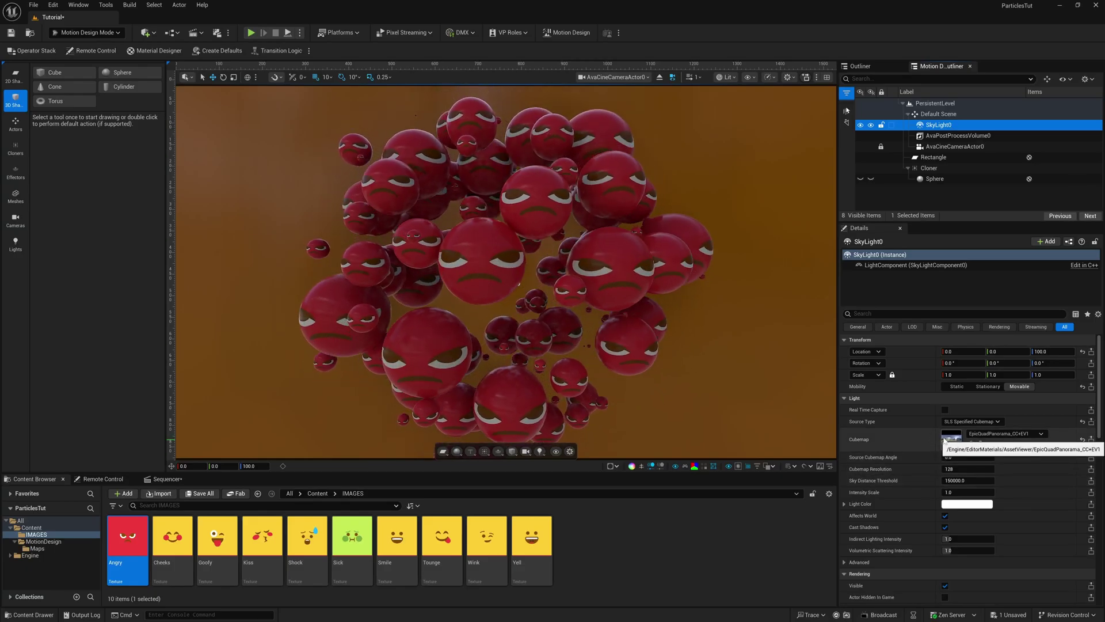
{"action": "left_click", "coordinate": [32, 528]}
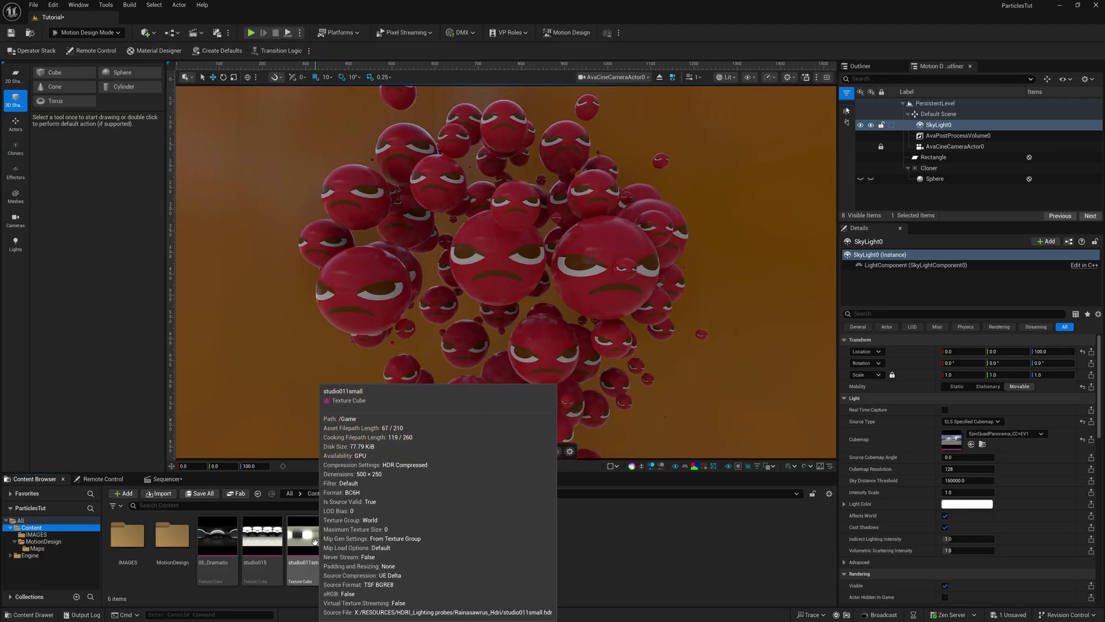
{"action": "left_click_drag", "start_coordinate": [306, 538], "coordinate": [950, 438]}
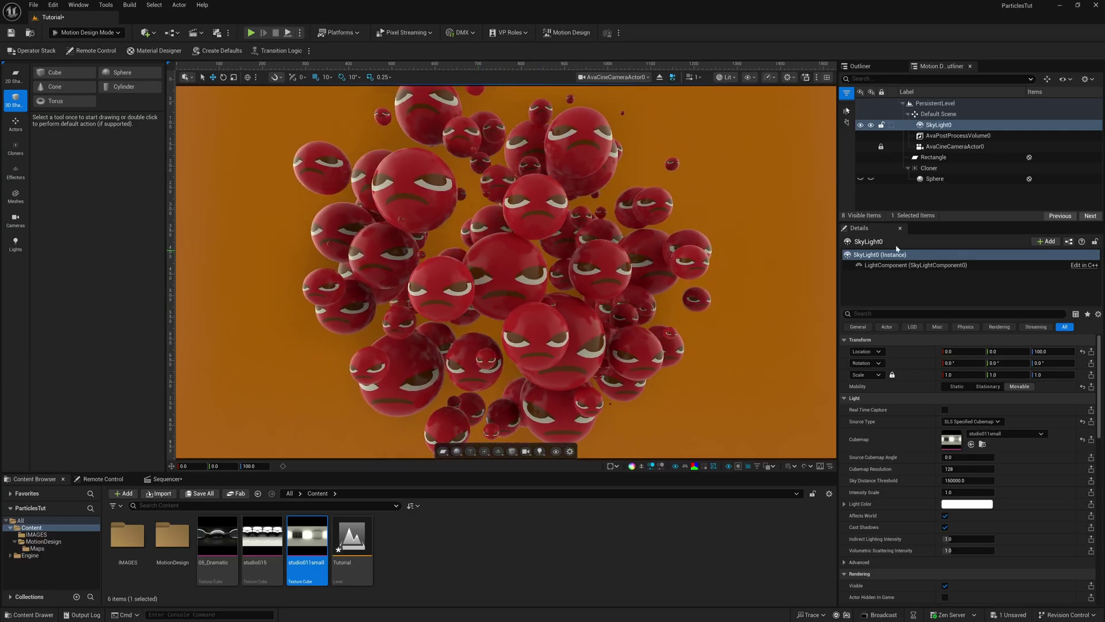
{"action": "left_click_drag", "start_coordinate": [914, 222], "coordinate": [915, 252]}
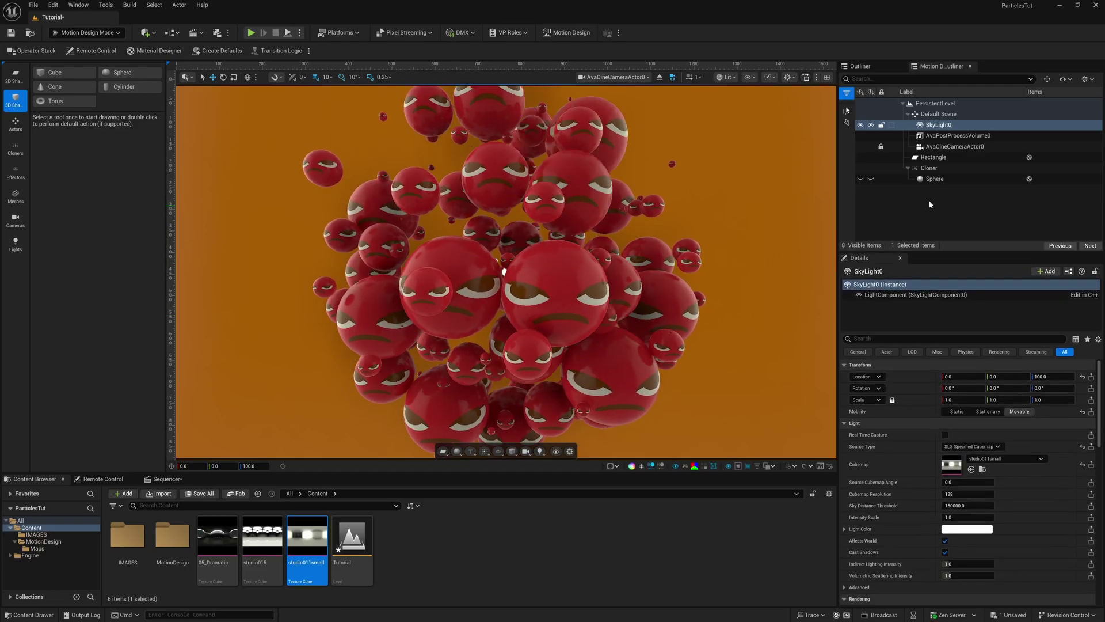
Step: Create an effector linked to the Cloner and set its shape to Unbound
{"action": "left_click", "coordinate": [928, 171]}
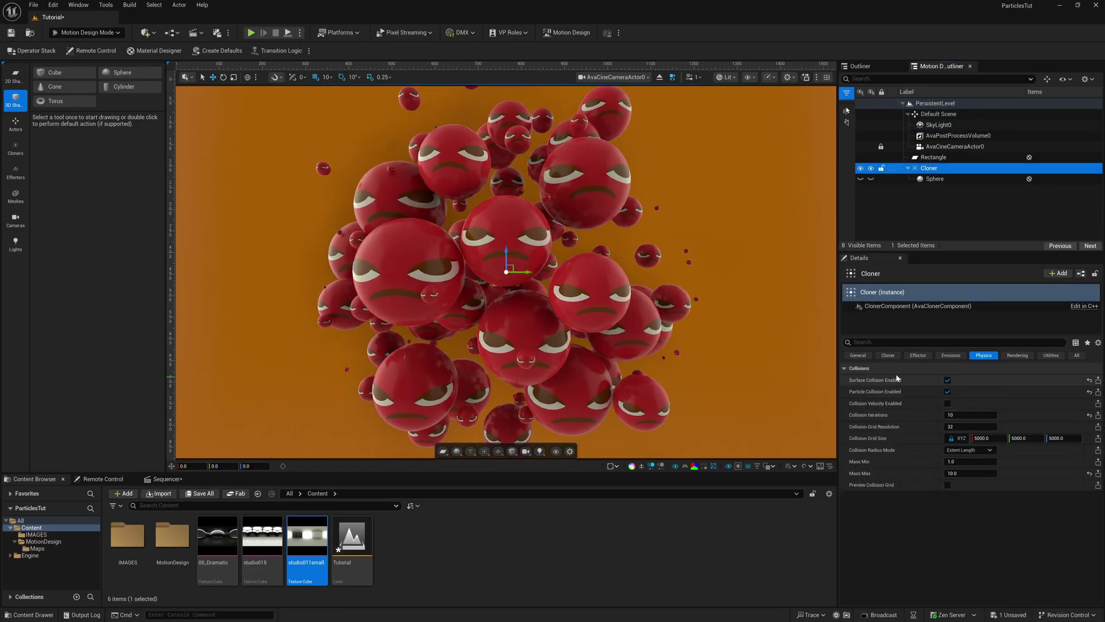
{"action": "left_click", "coordinate": [918, 356]}
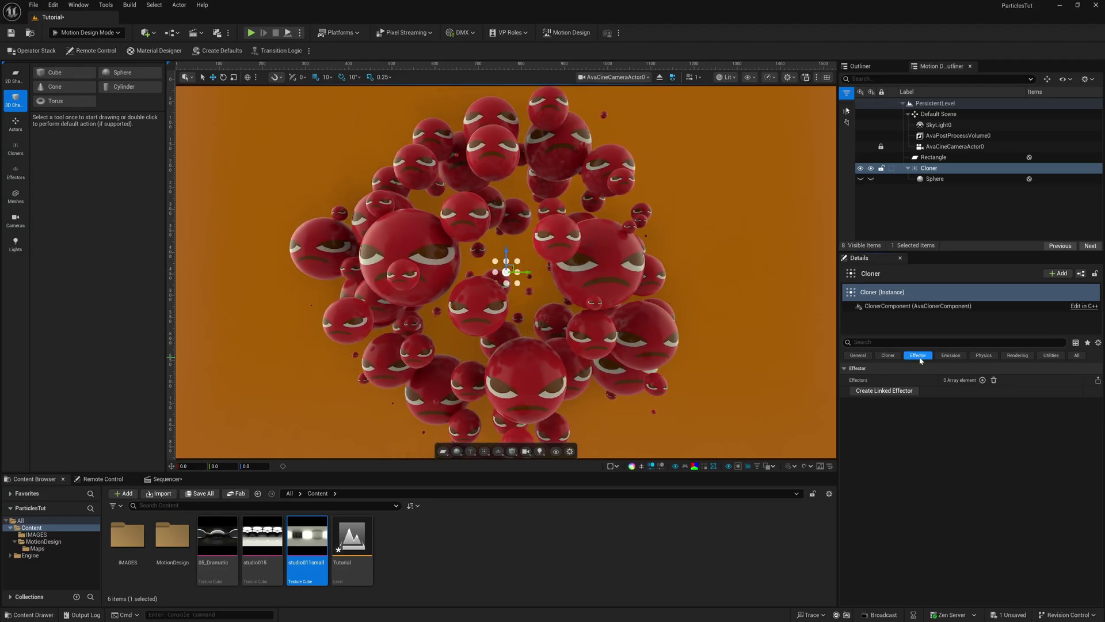
{"action": "left_click", "coordinate": [869, 392]}
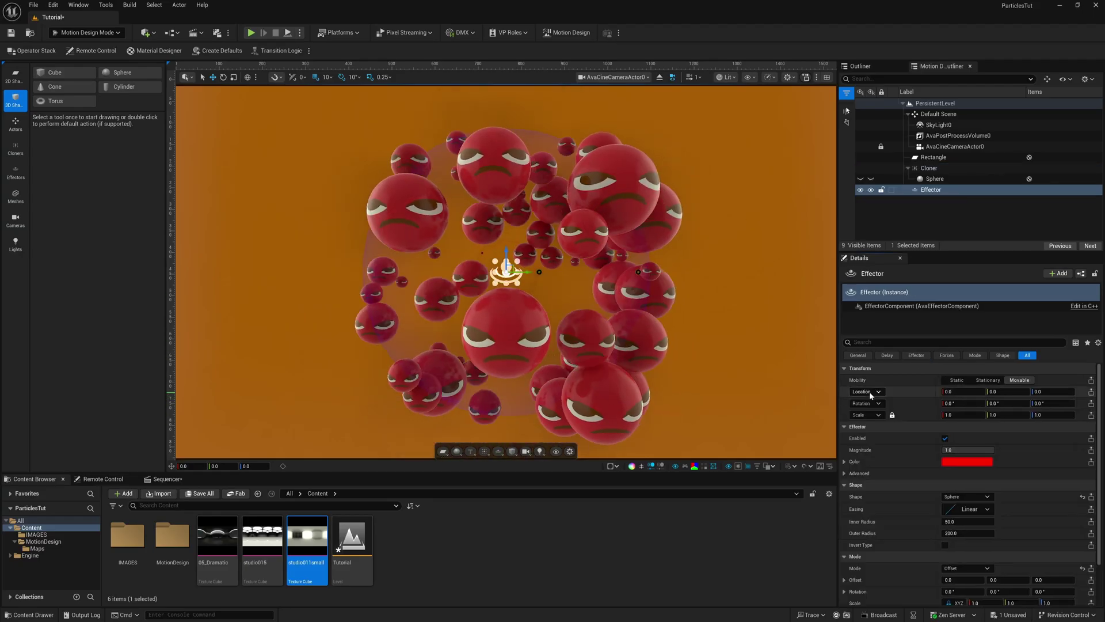
{"action": "left_click", "coordinate": [924, 191]}
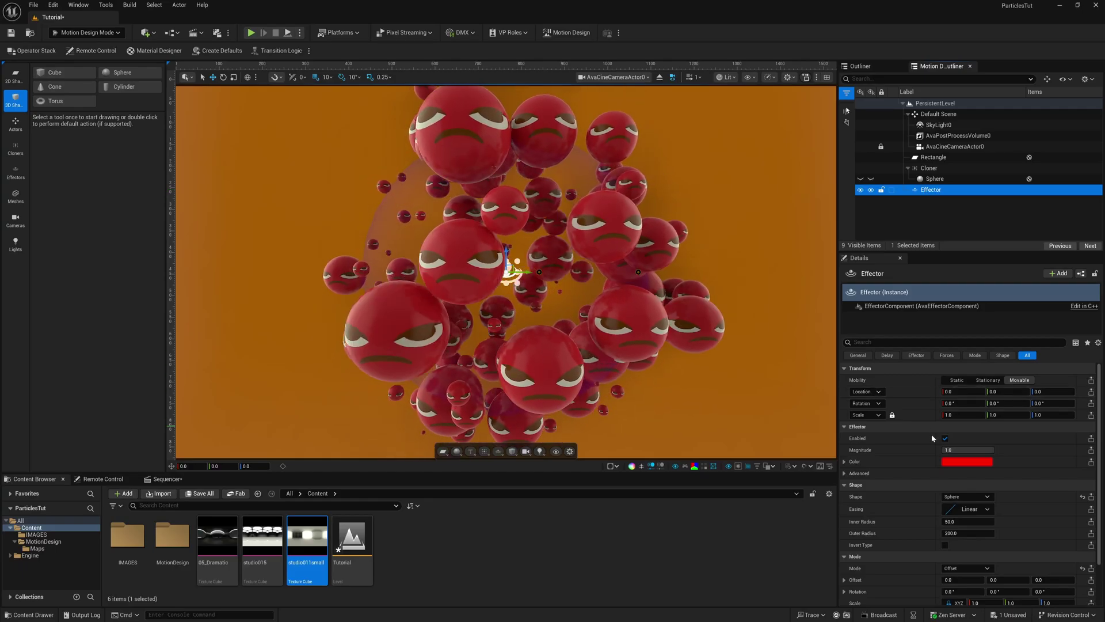
{"action": "left_click", "coordinate": [967, 496]}
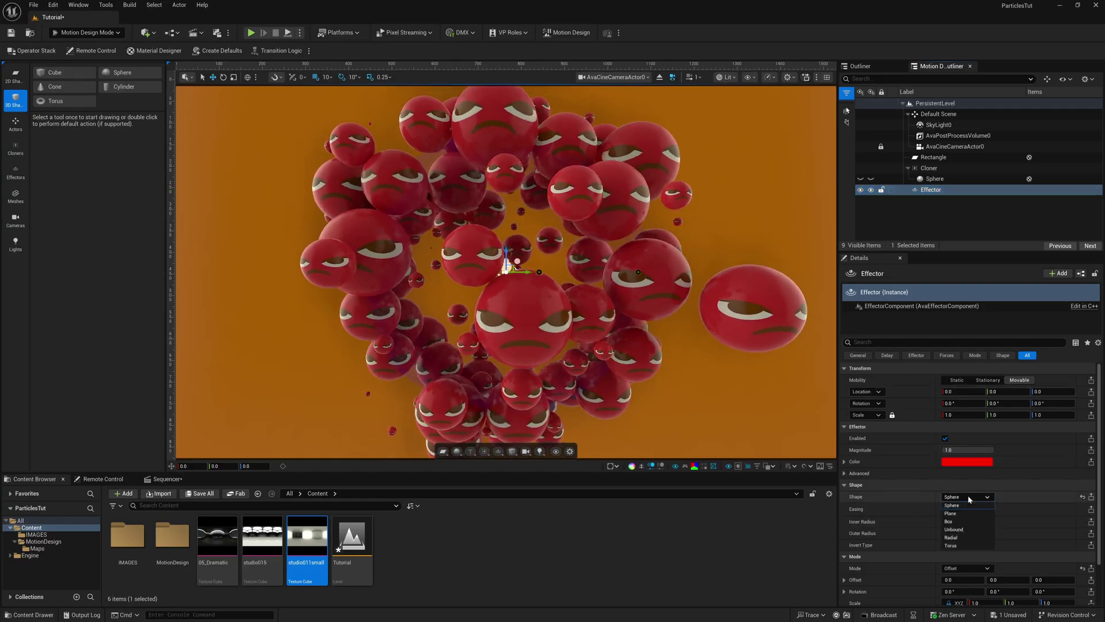
{"action": "left_click", "coordinate": [966, 529]}
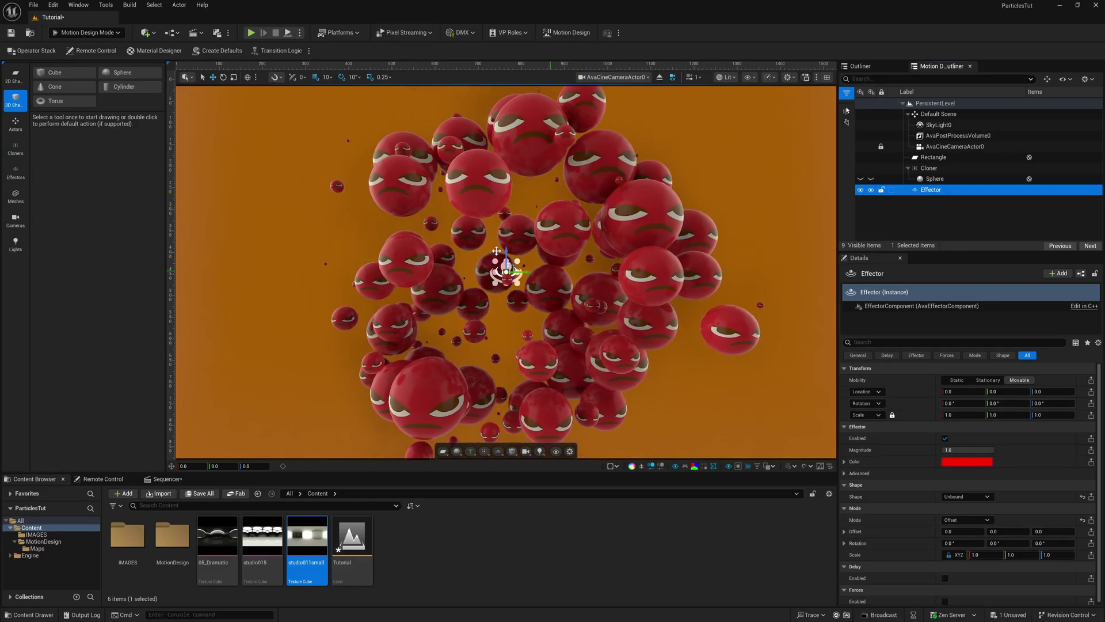
{"action": "left_click_drag", "start_coordinate": [912, 253], "coordinate": [919, 209]}
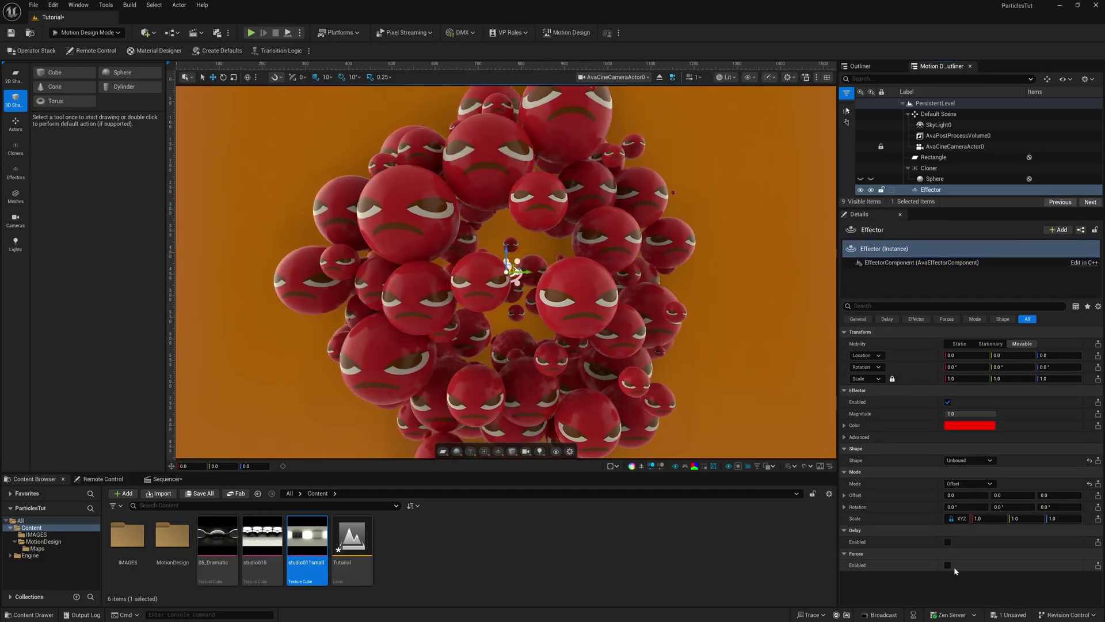
Step: Enable the effector's forces and orientation force, with Min -5 on X, Y and Z
{"action": "left_click", "coordinate": [948, 566]}
{"action": "scroll", "coordinate": [939, 531], "scroll_direction": "down", "scroll_amount": 2}
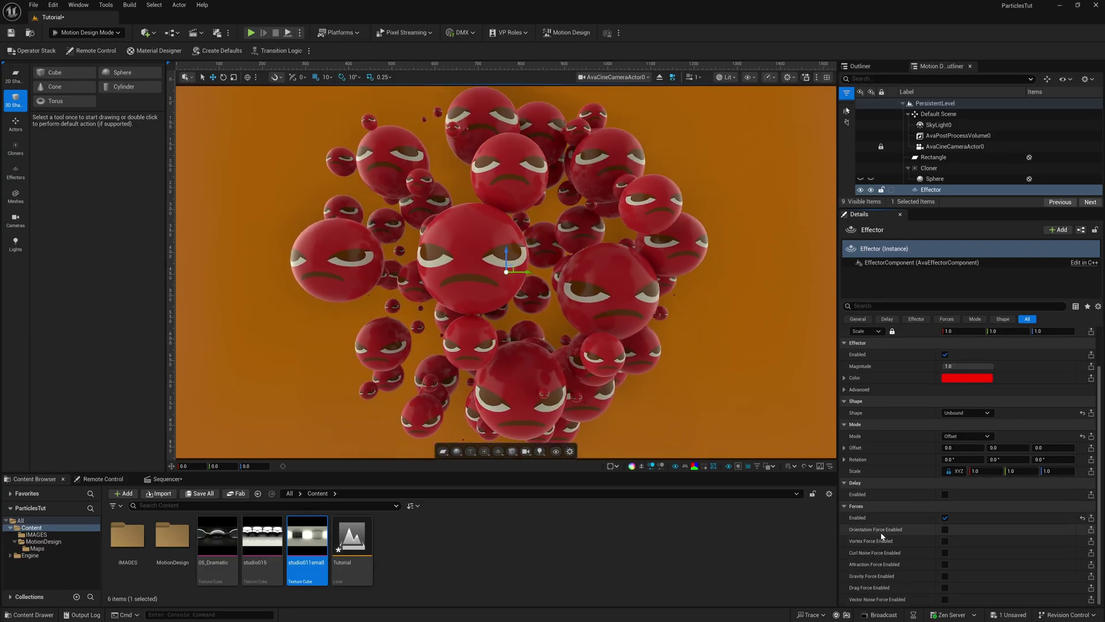
{"action": "left_click", "coordinate": [944, 529]}
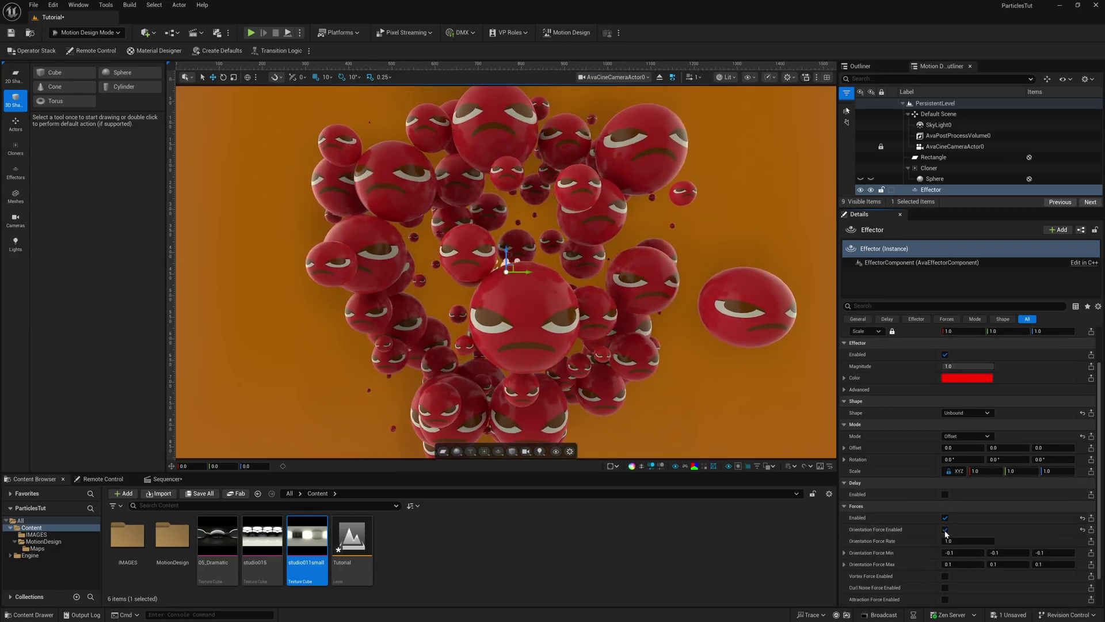
{"action": "scroll", "coordinate": [910, 552], "scroll_direction": "down", "scroll_amount": 1}
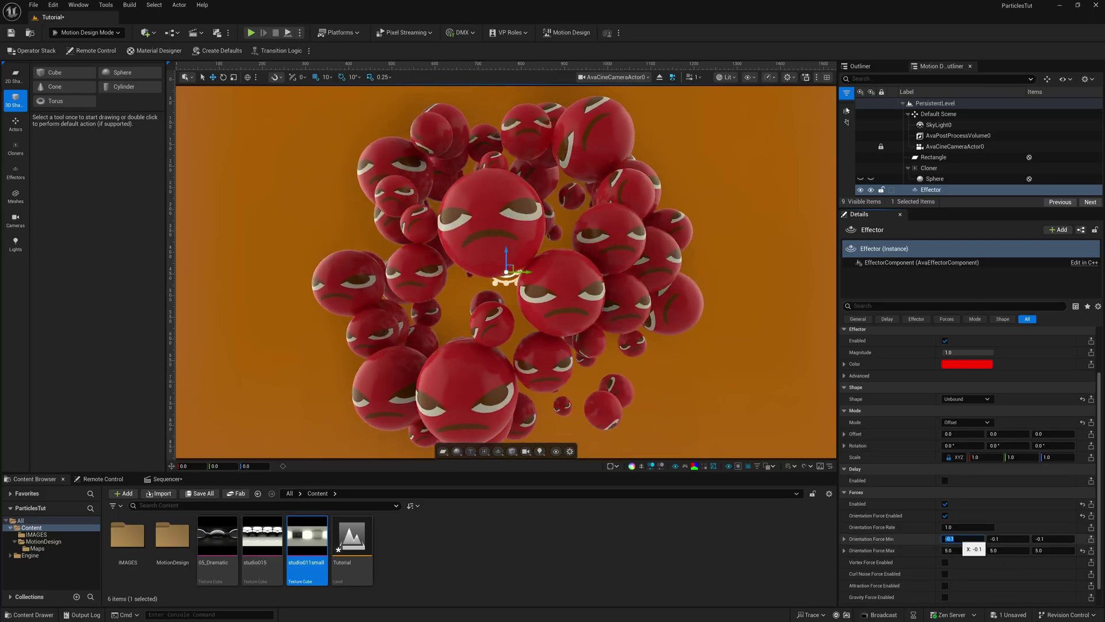
{"action": "left_click", "coordinate": [957, 539]}
{"action": "key", "text": "Tab"}
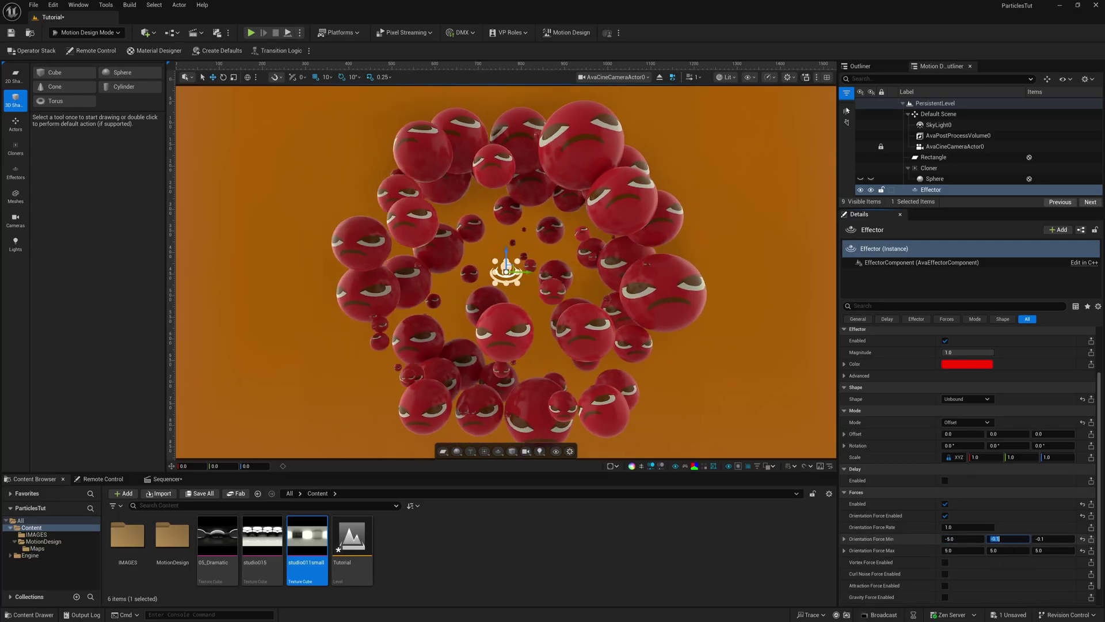
{"action": "type", "text": "-5"}
{"action": "key", "text": "Tab"}
{"action": "type", "text": "-5"}
{"action": "key", "text": "Return"}
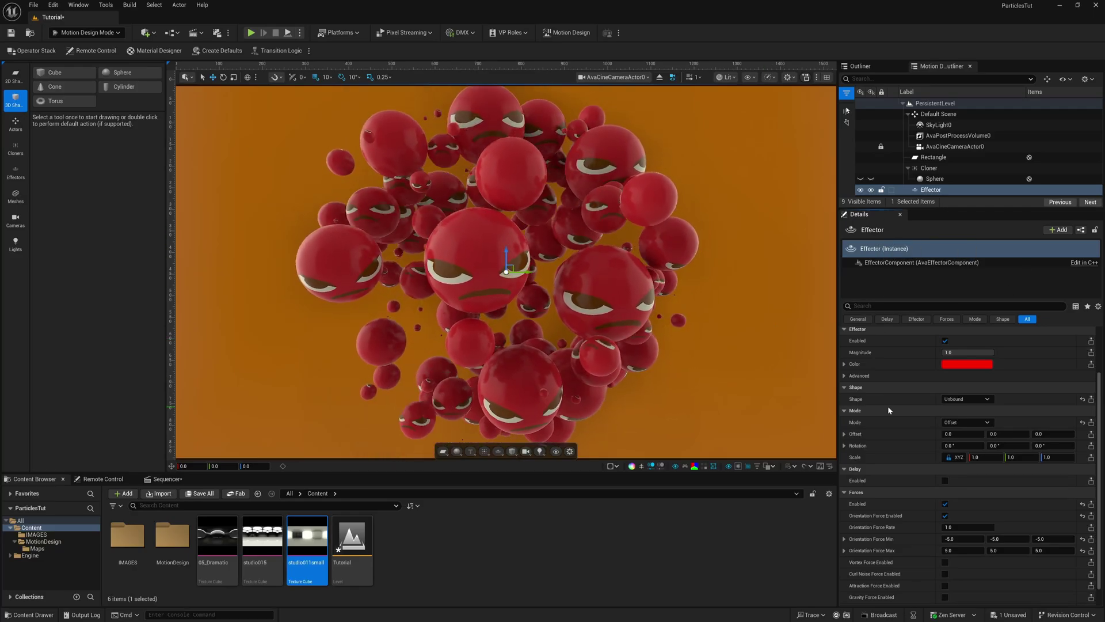
{"action": "scroll", "coordinate": [890, 407], "scroll_direction": "down", "scroll_amount": 1}
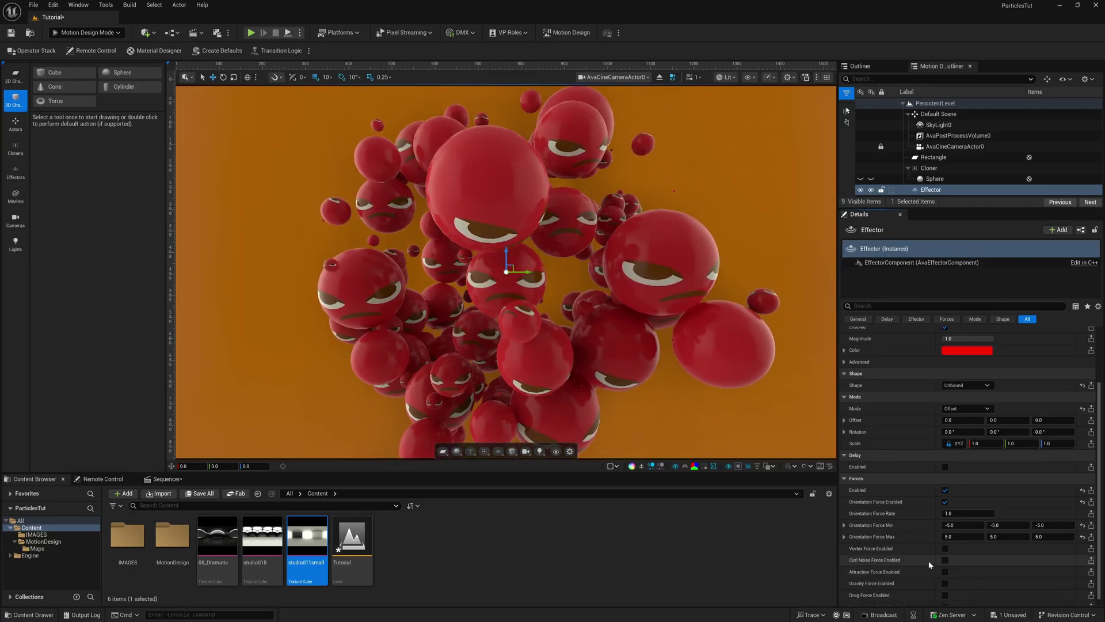
Step: Enable the effector's curl noise force with a strength of 500
{"action": "left_click", "coordinate": [945, 560]}
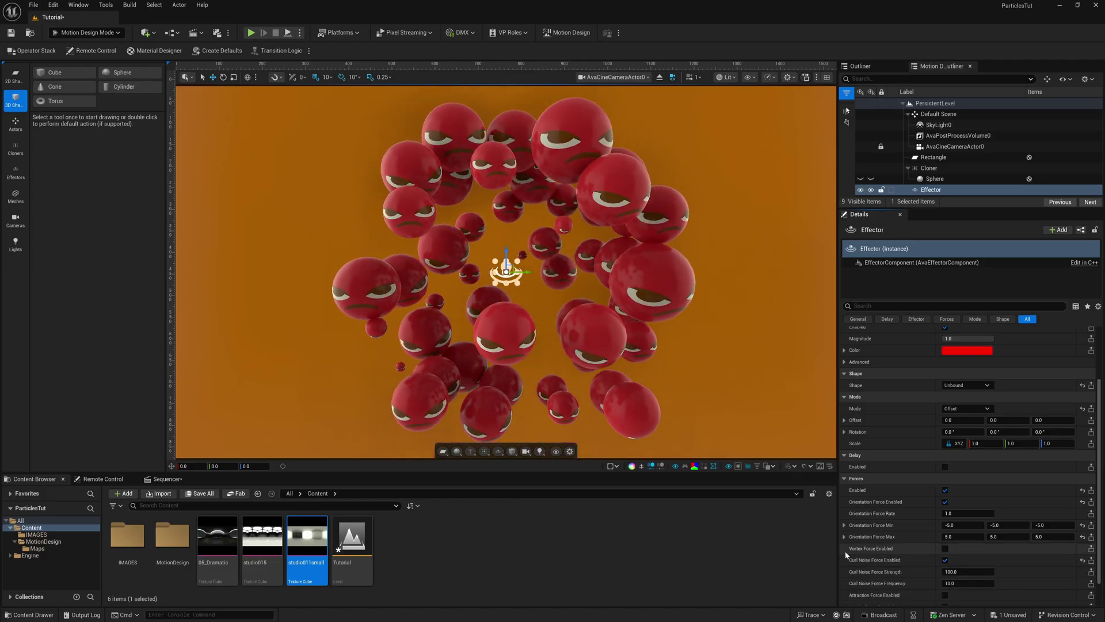
{"action": "left_click", "coordinate": [967, 572]}
{"action": "type", "text": "500"}
{"action": "key", "text": "Return"}
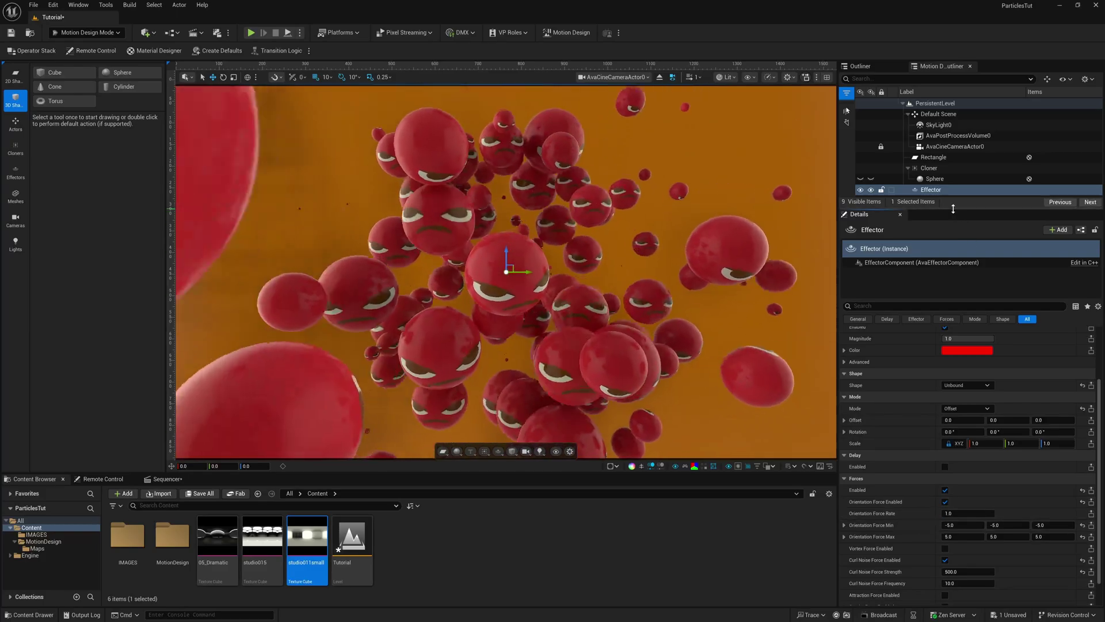
{"action": "left_click_drag", "start_coordinate": [962, 213], "coordinate": [961, 276]}
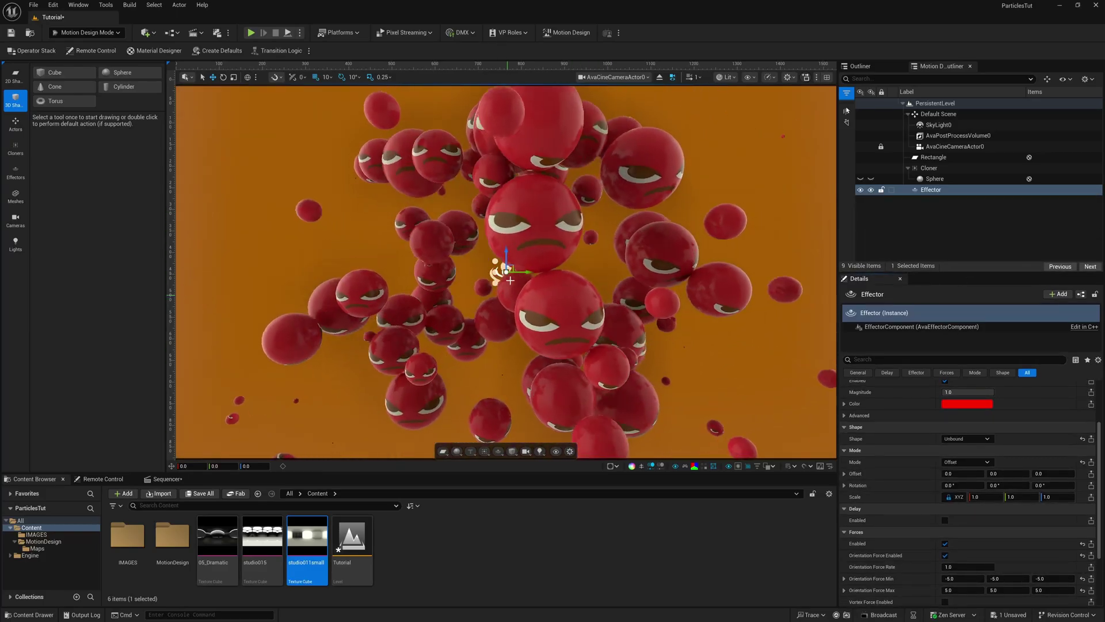
Step: Duplicate the cloner's Sphere with Ctrl+D to create Sphere2
{"action": "left_click", "coordinate": [939, 179]}
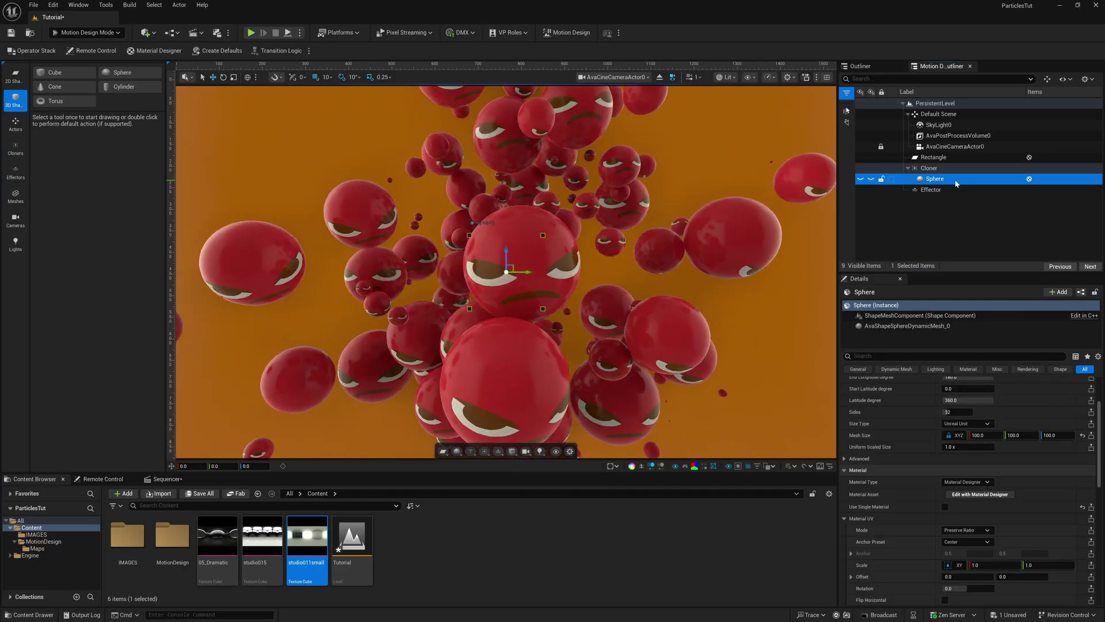
{"action": "key", "text": "ctrl+d"}
{"action": "left_click", "coordinate": [948, 190]}
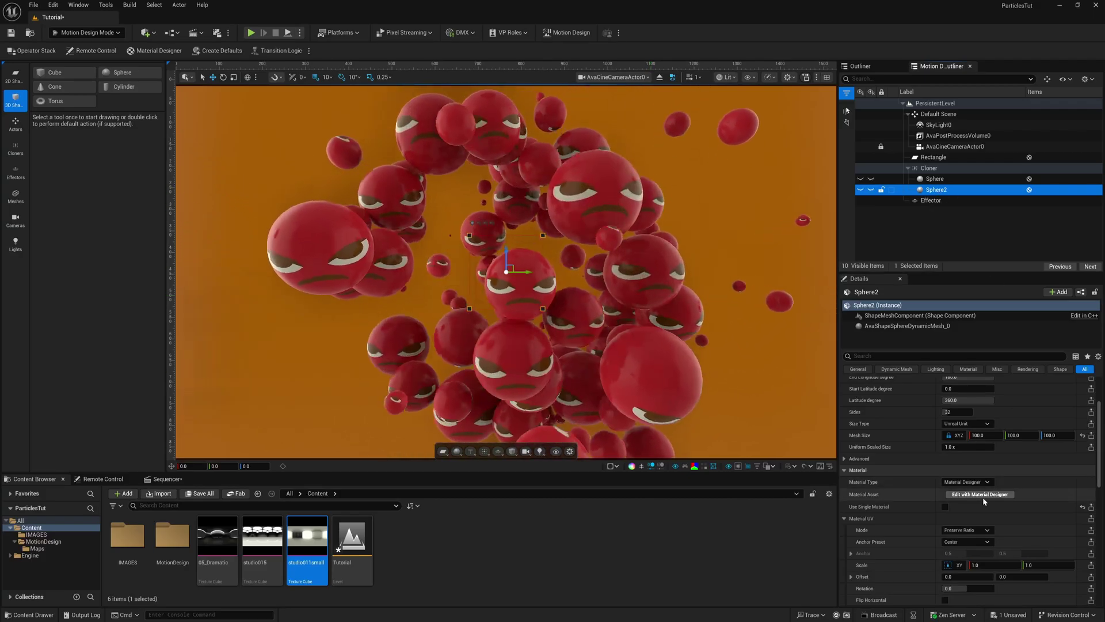
Step: Apply the Sick emoji texture from IMAGES to Sphere2's material base colour
{"action": "left_click", "coordinate": [988, 496]}
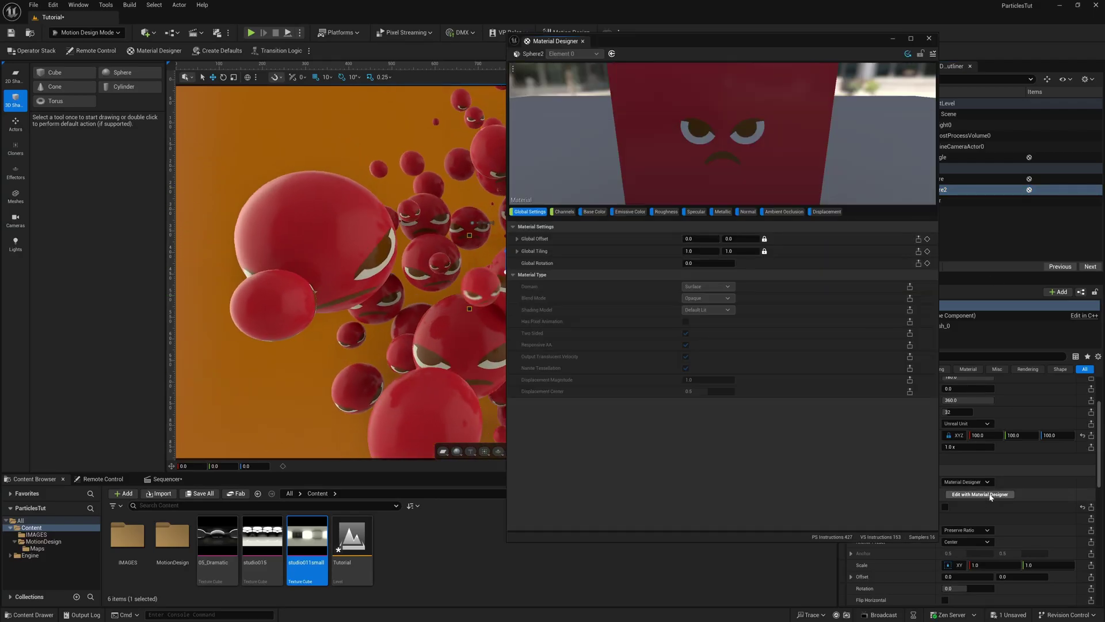
{"action": "left_click", "coordinate": [593, 212]}
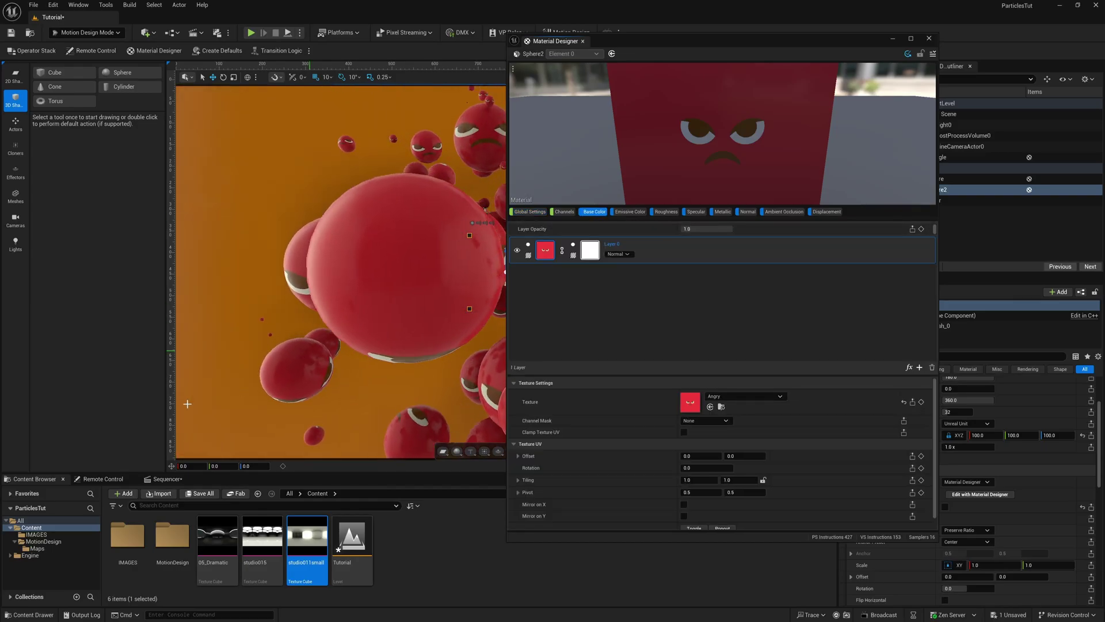
{"action": "left_click", "coordinate": [36, 534]}
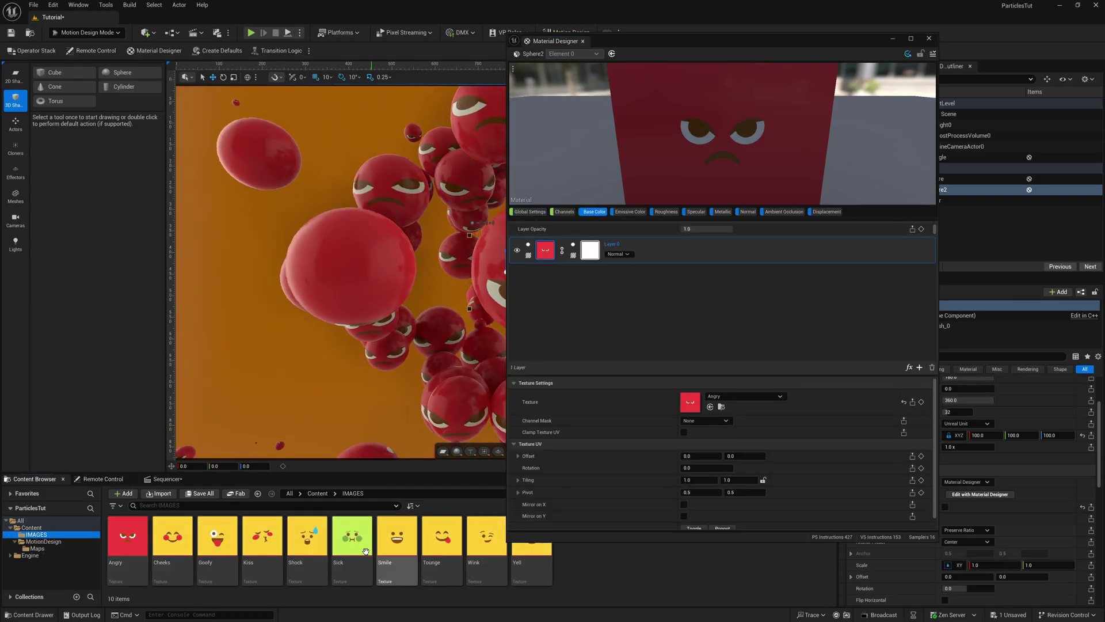
{"action": "left_click", "coordinate": [349, 543]}
{"action": "left_click_drag", "start_coordinate": [350, 543], "coordinate": [701, 401]}
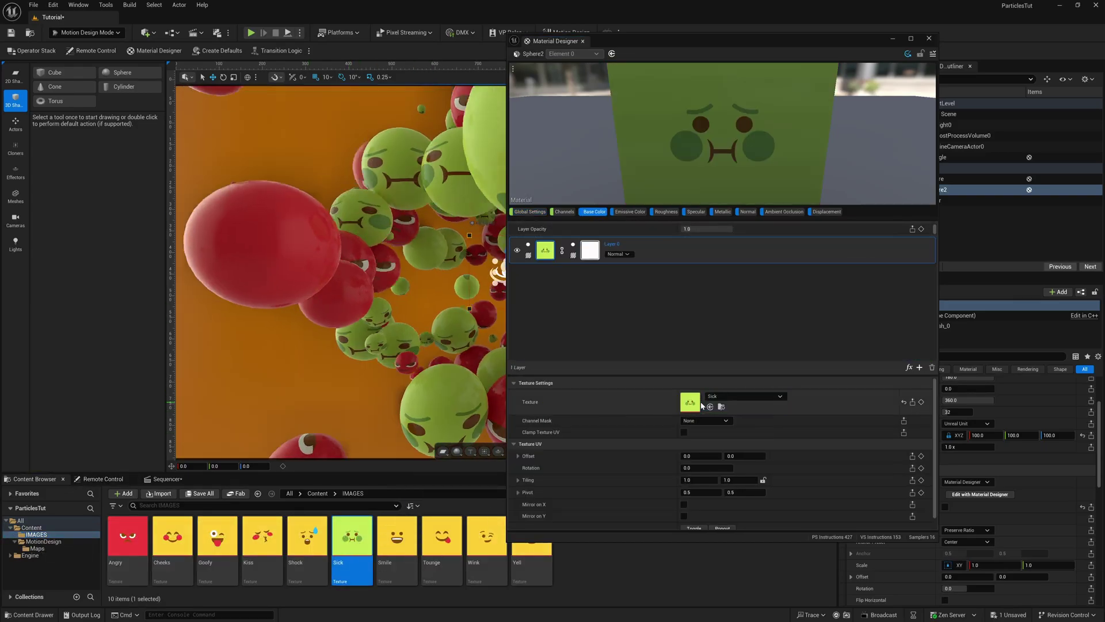
{"action": "left_click", "coordinate": [929, 39]}
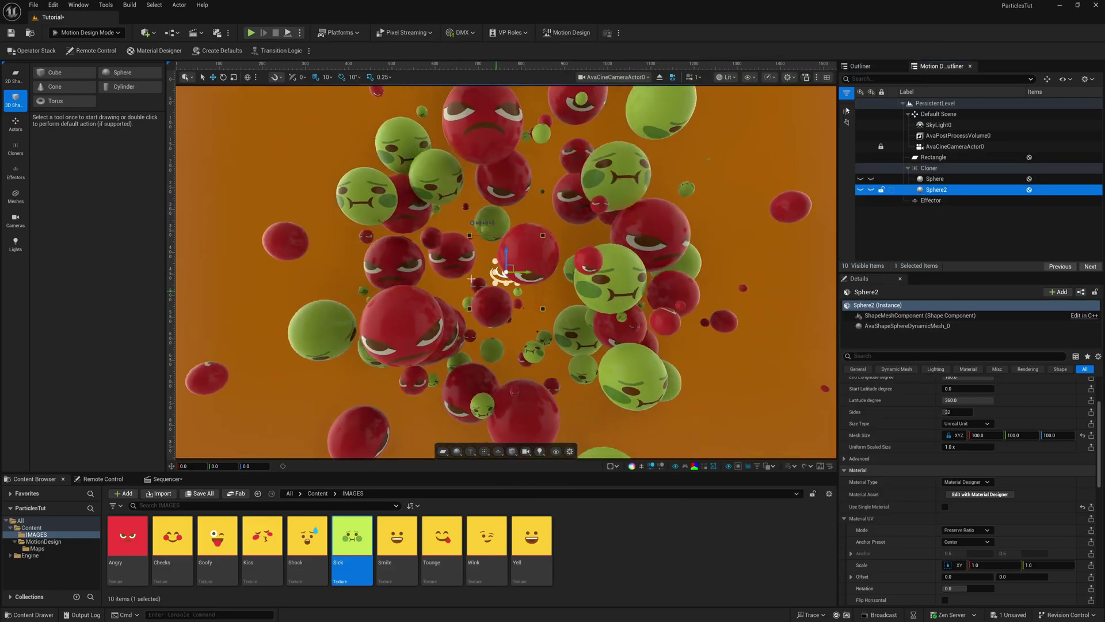